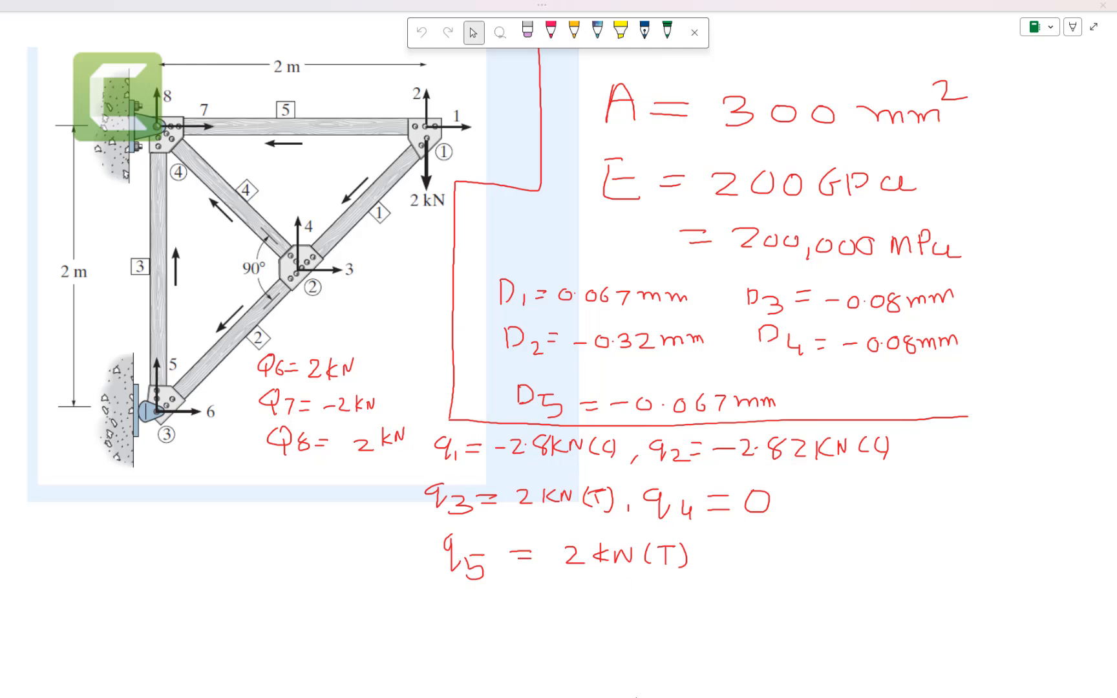
Step: Review the truss geometry in the OneNote sketch, leaving its full-page view, and switch to the empty SPACE GASS model
click(1095, 29)
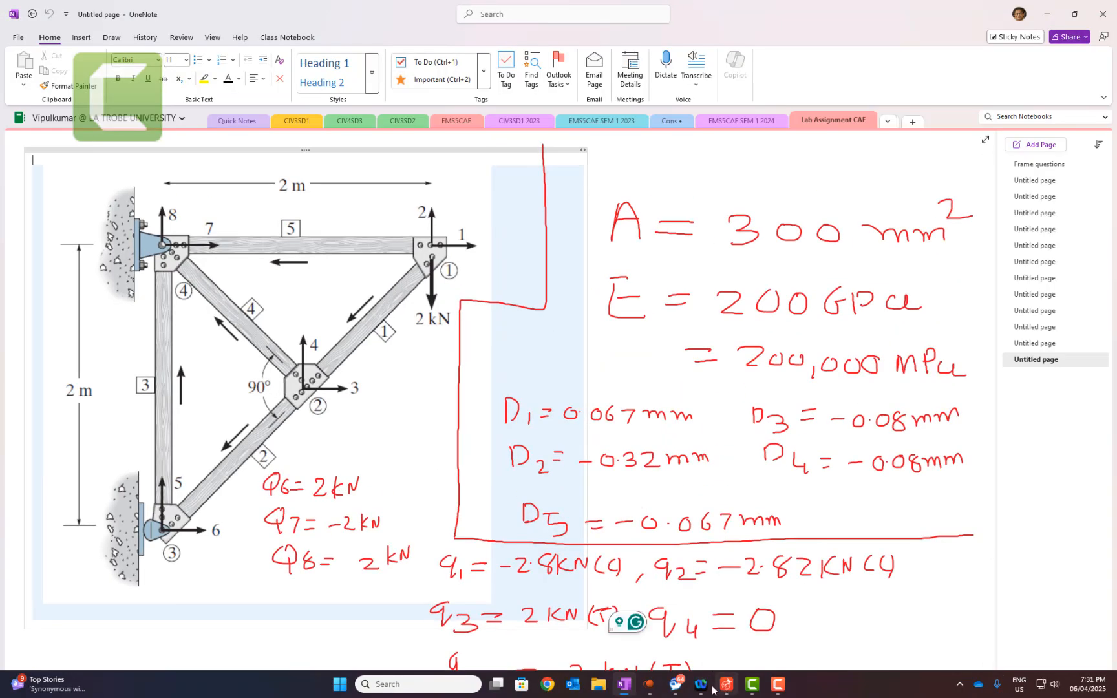
click(654, 687)
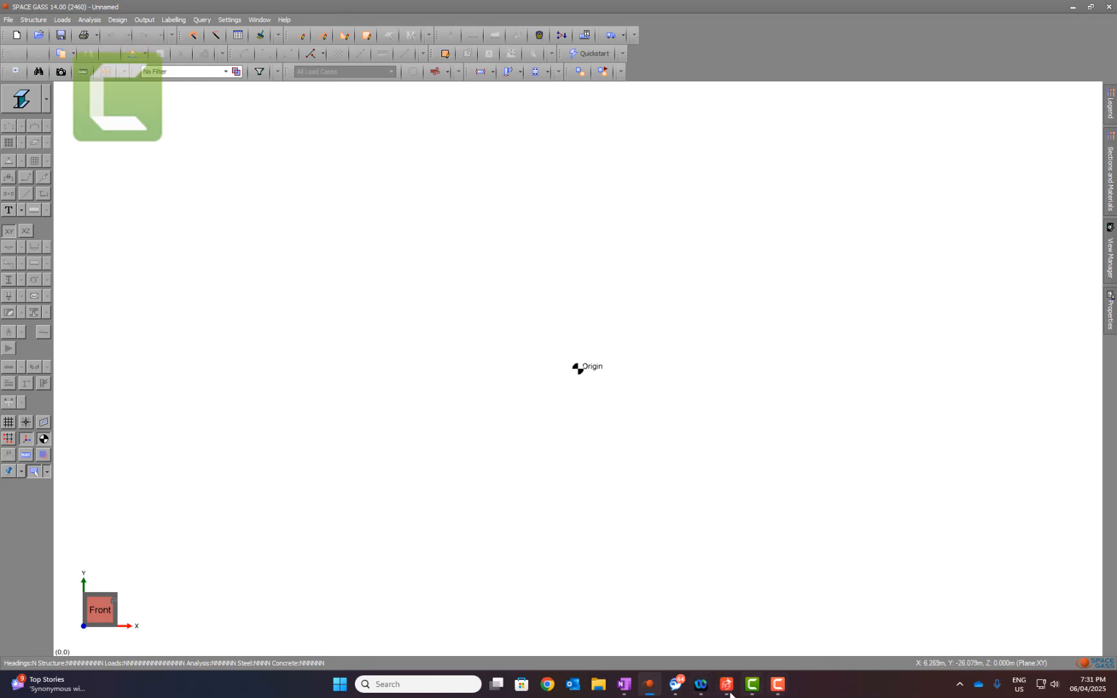
click(632, 689)
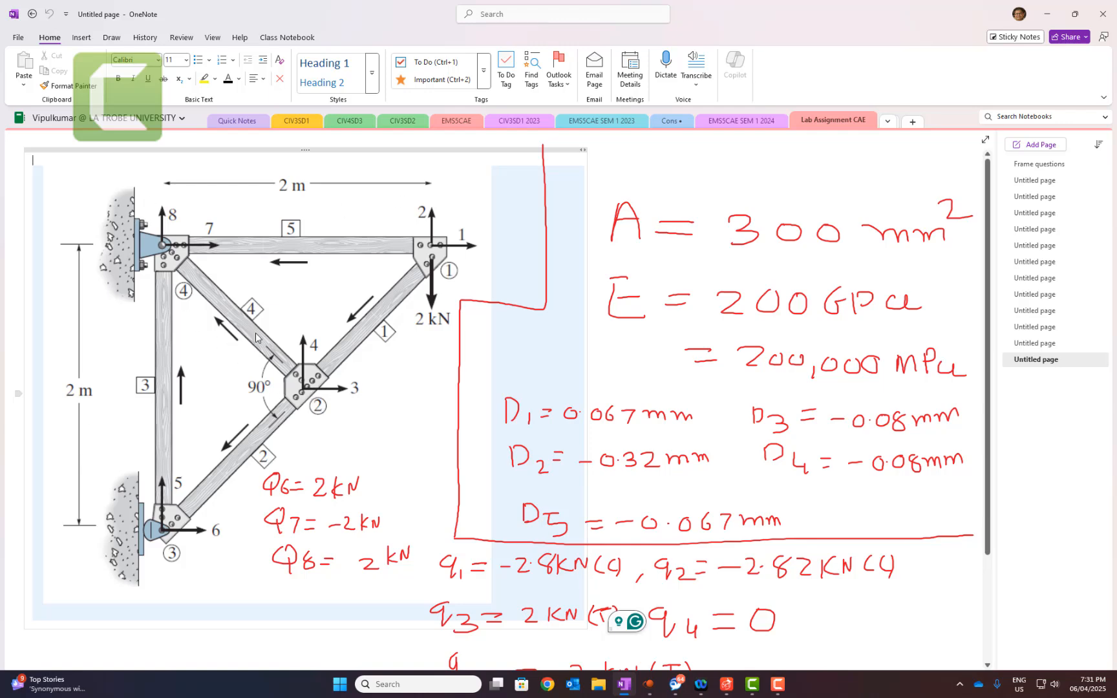
click(1046, 14)
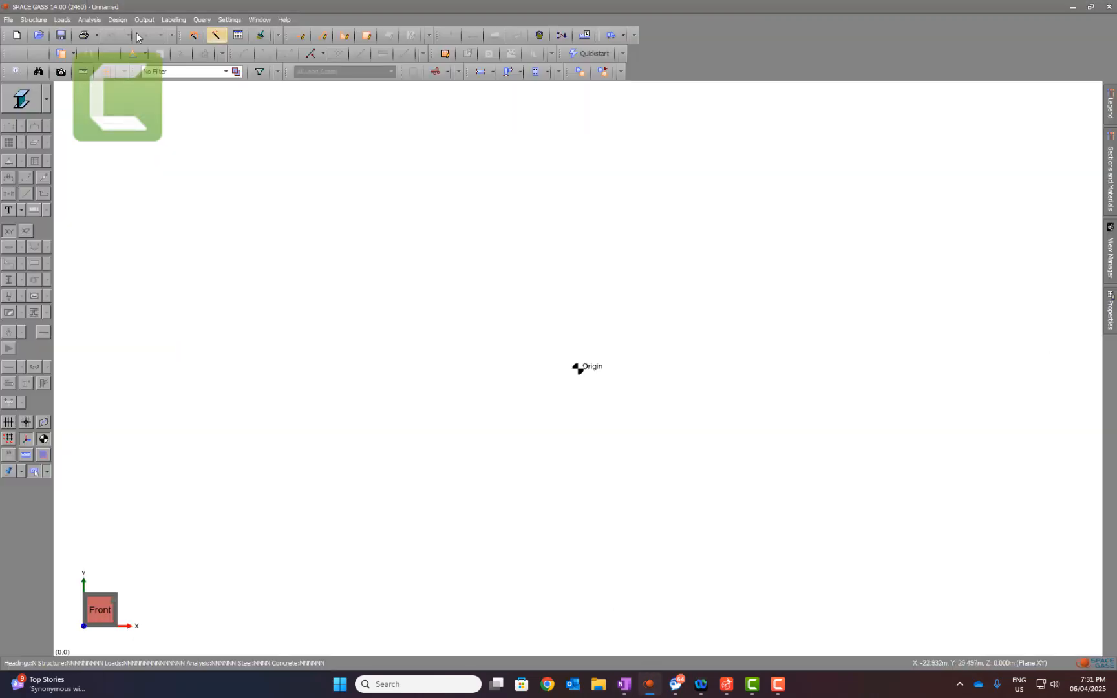
Step: Draw a 2 m vertical member up from the origin and a 2 m horizontal member from its upper end, and fit the view
click(301, 36)
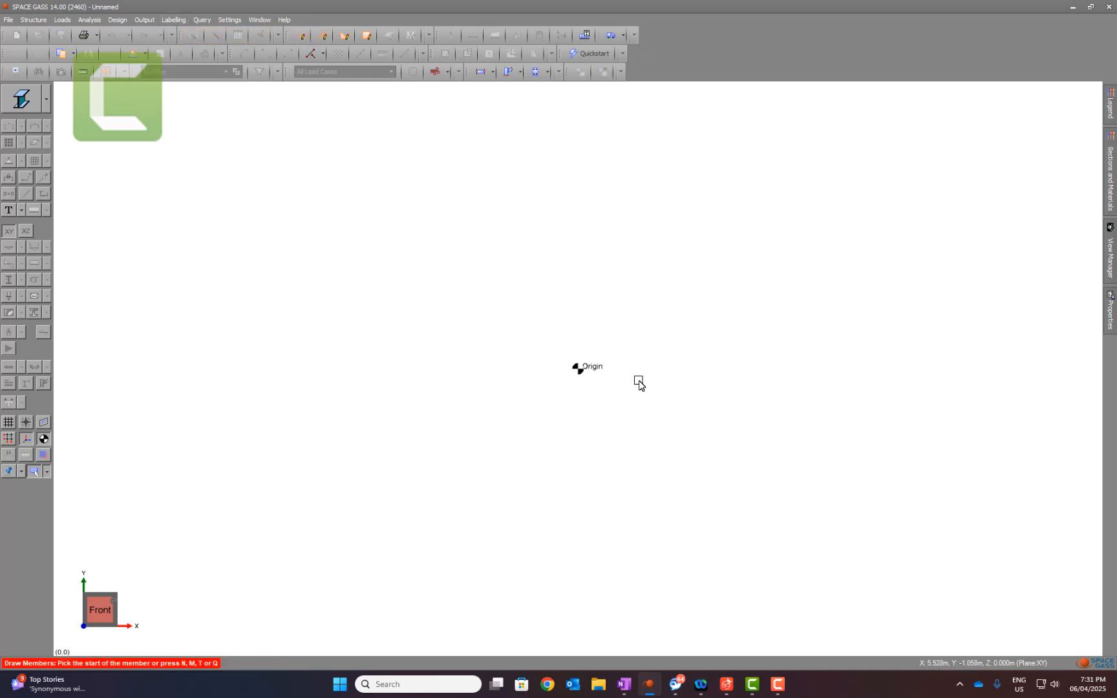
text(0)
key(Return)
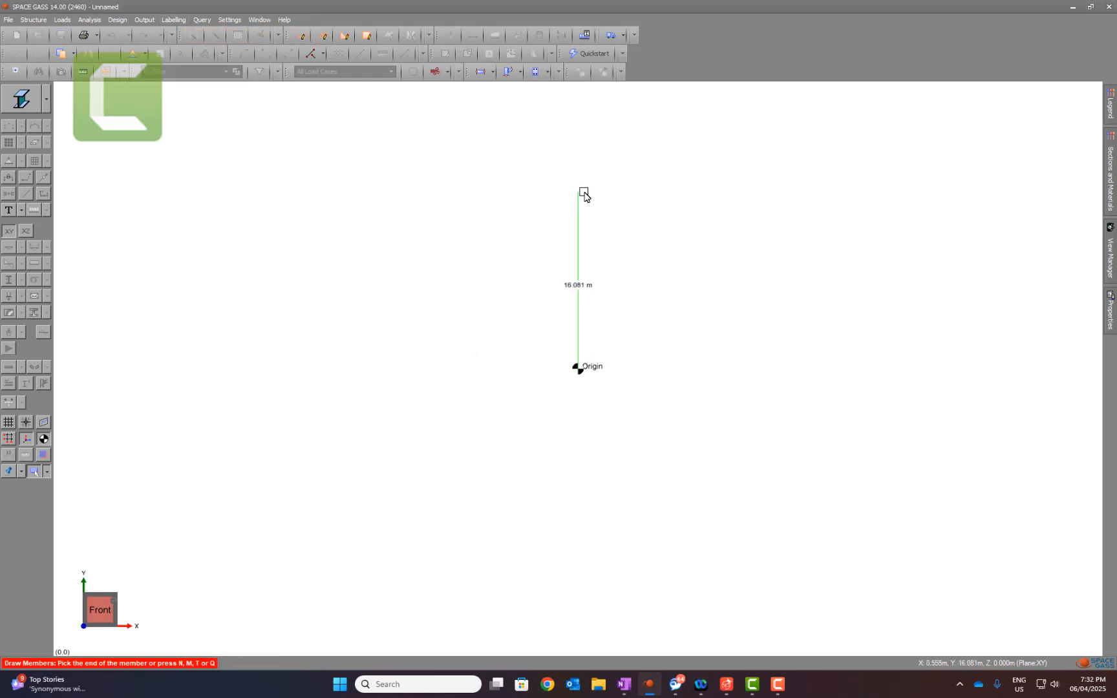
text(2)
key(Return)
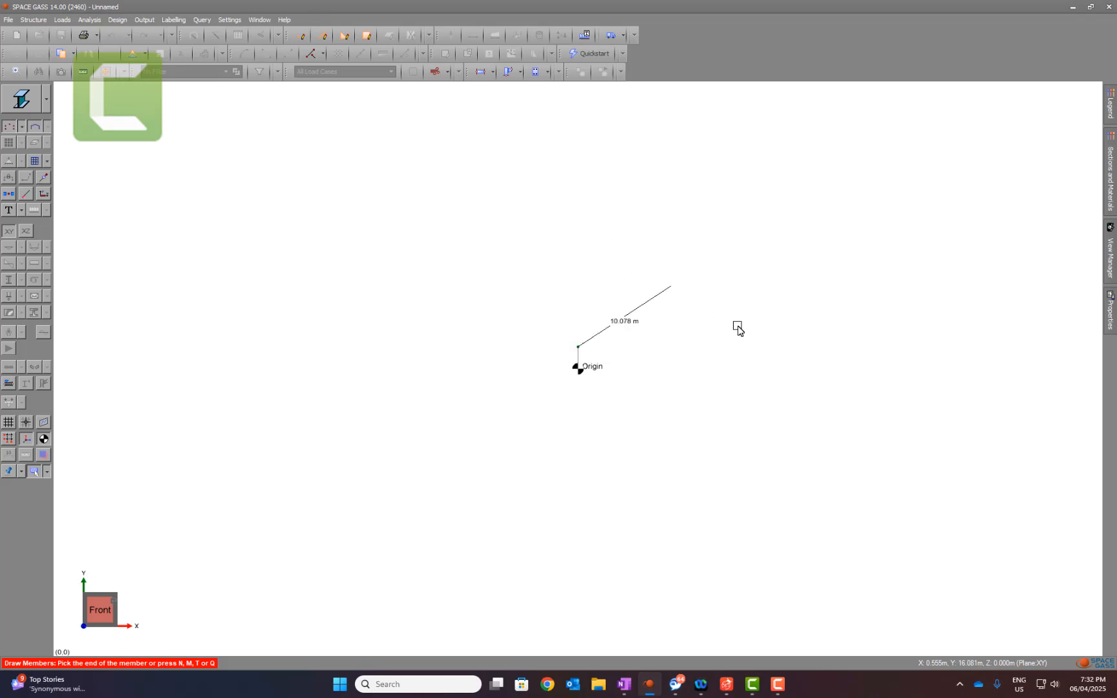
text(2)
key(Return)
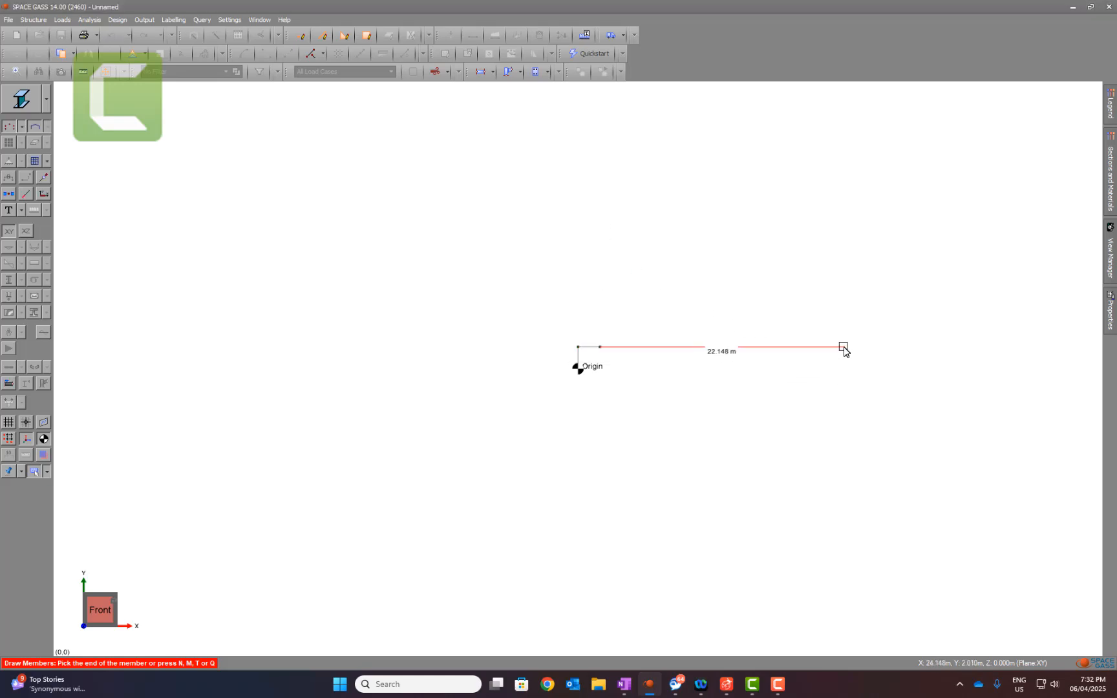
click(109, 614)
key(Escape)
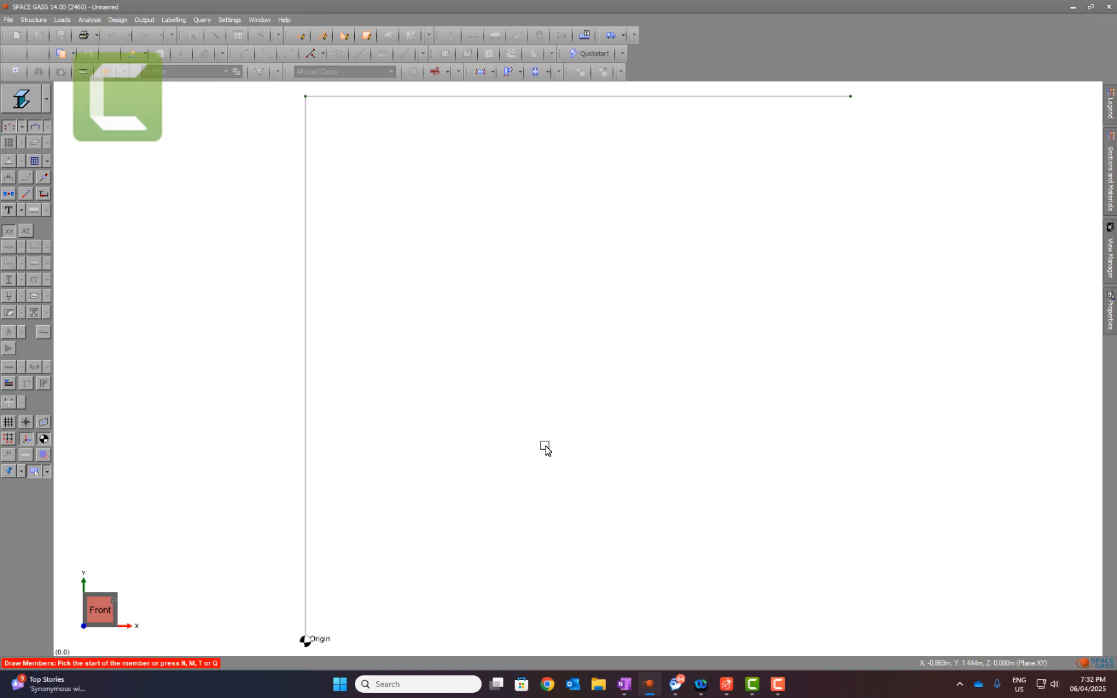
Step: Draw a diagonal member from the free end of the horizontal member down to the origin node
scroll(581, 431, down, 3)
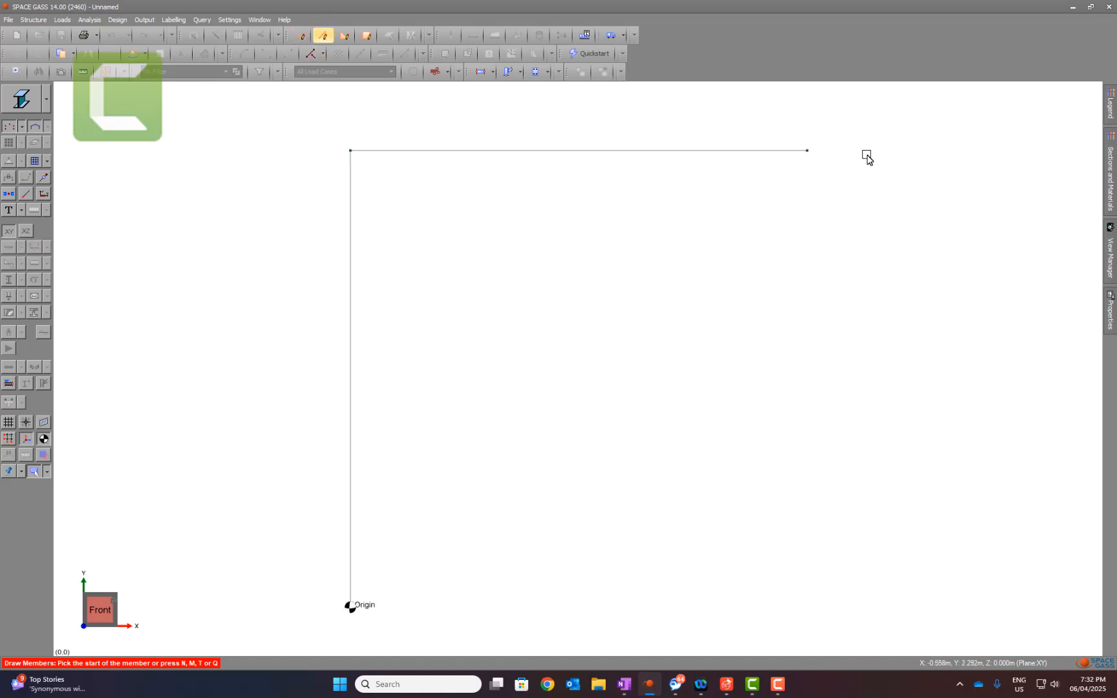
click(807, 152)
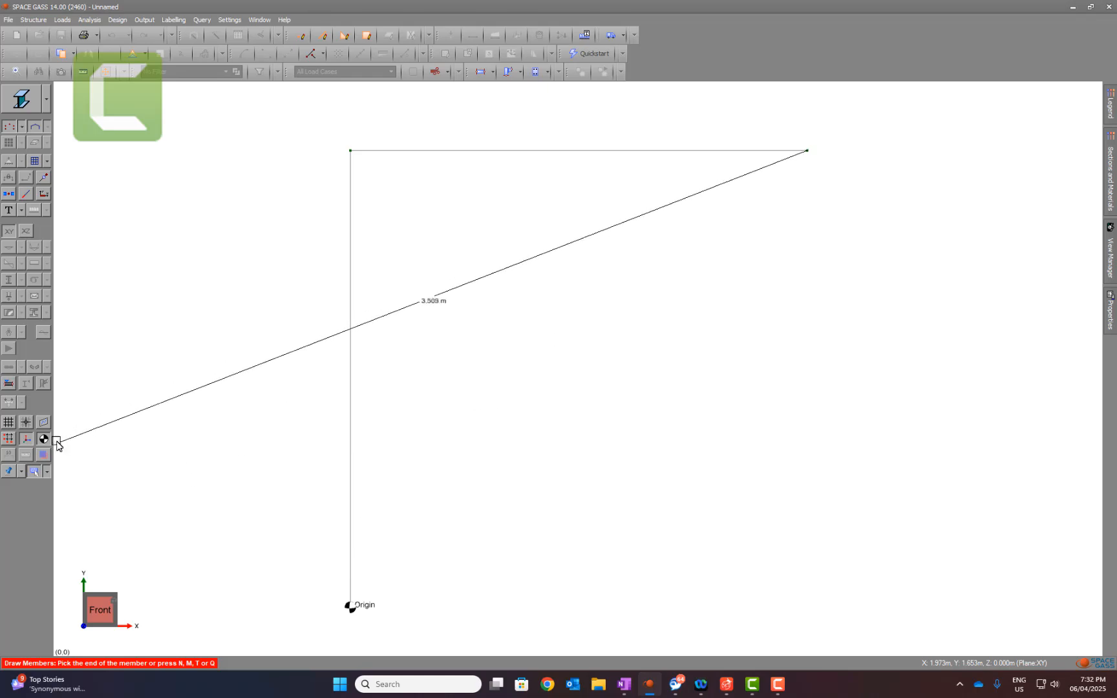
click(349, 611)
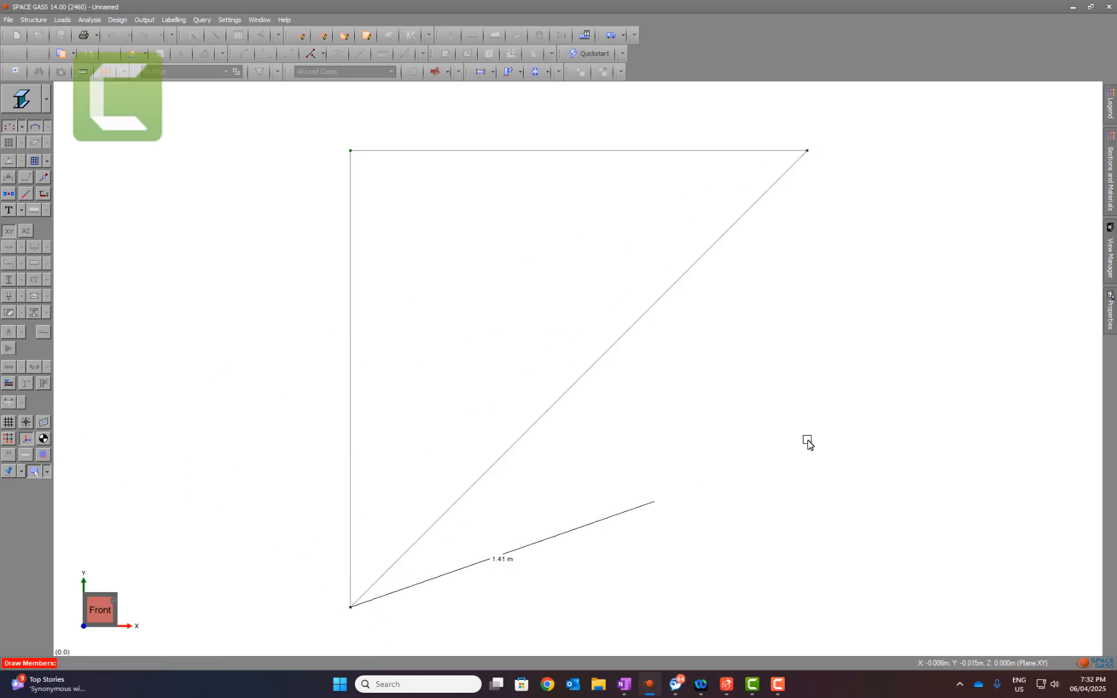
key(Escape)
key(Escape)
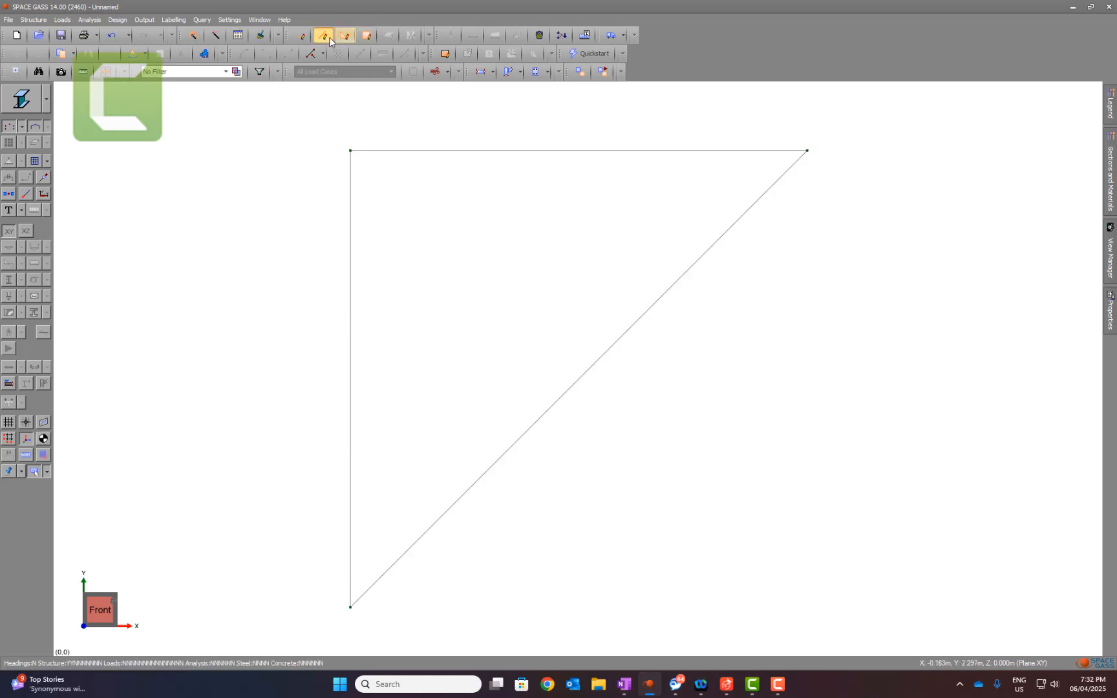
Step: Draw a member from the upper corner node at (0, 2) to the midpoint of the diagonal
click(329, 36)
click(350, 150)
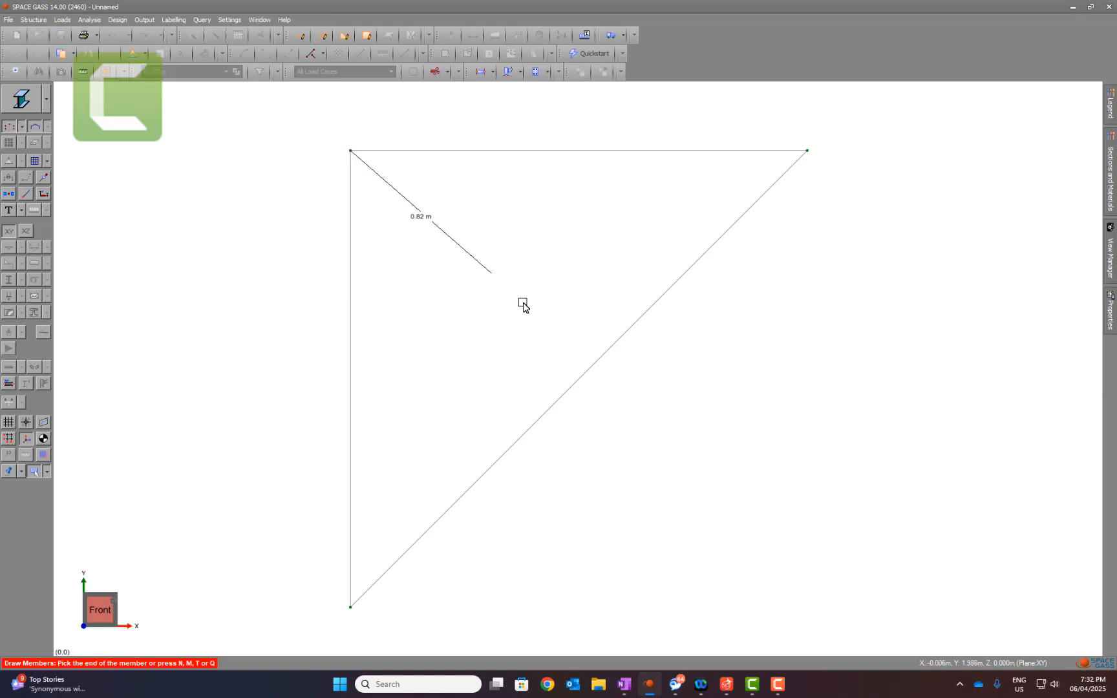
click(577, 381)
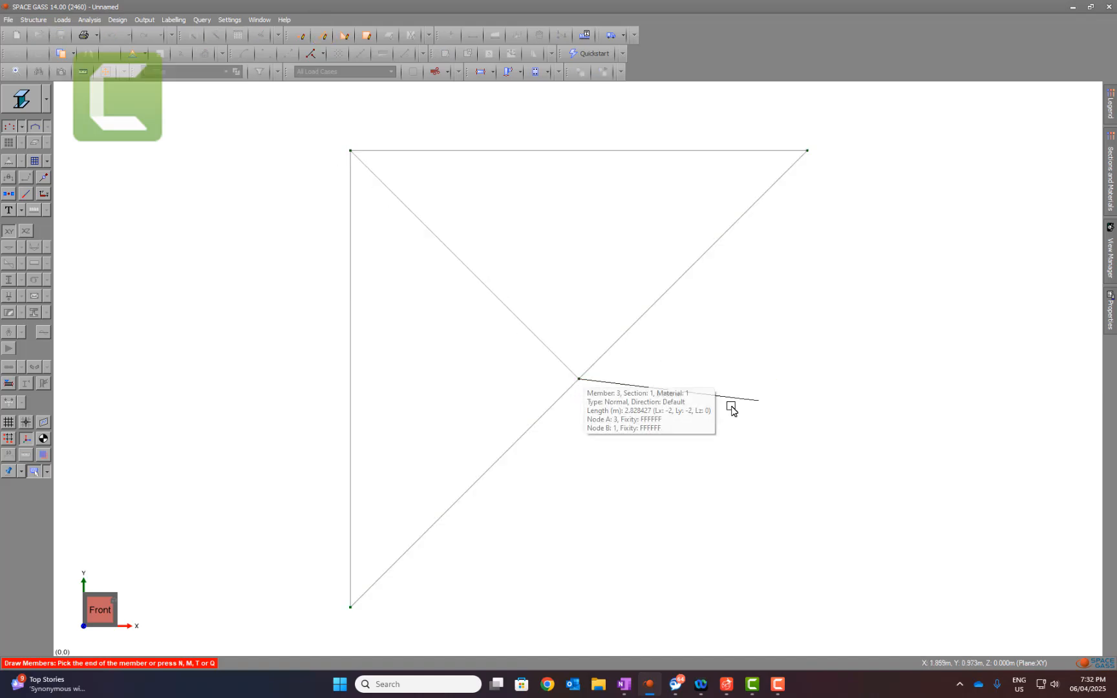
key(Escape)
key(Escape)
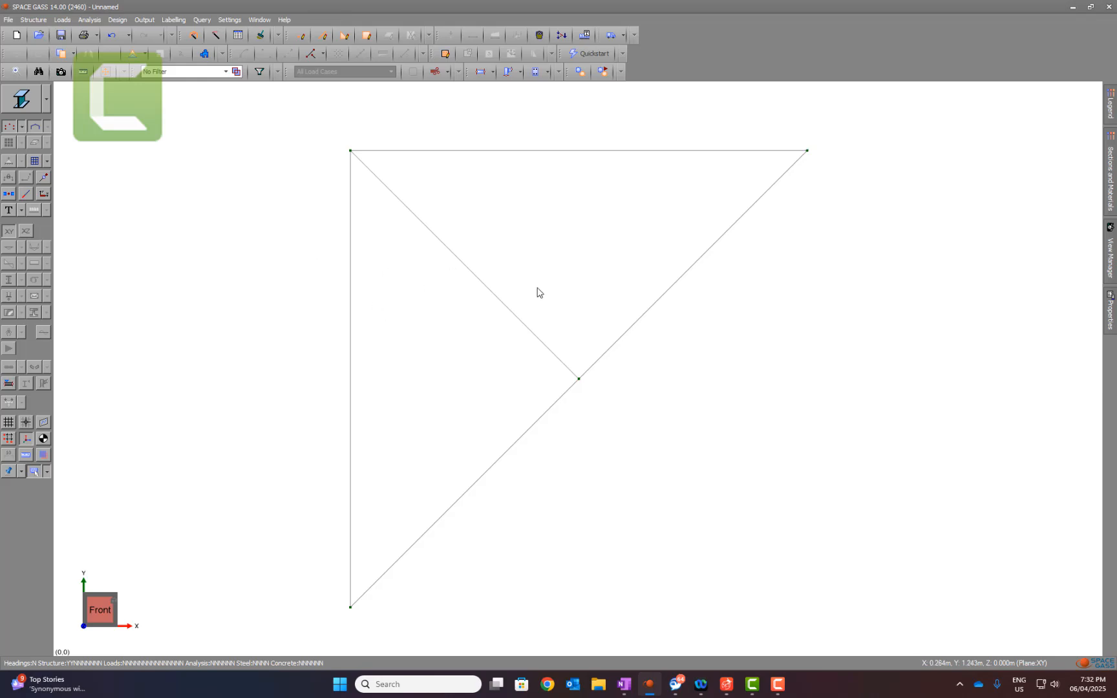
Step: Apply a -2 kN Y force in load case 1 to the horizontal member's free end, checking the OneNote sketch and assigning category 1, Datasheet loads
click(807, 151)
click(448, 40)
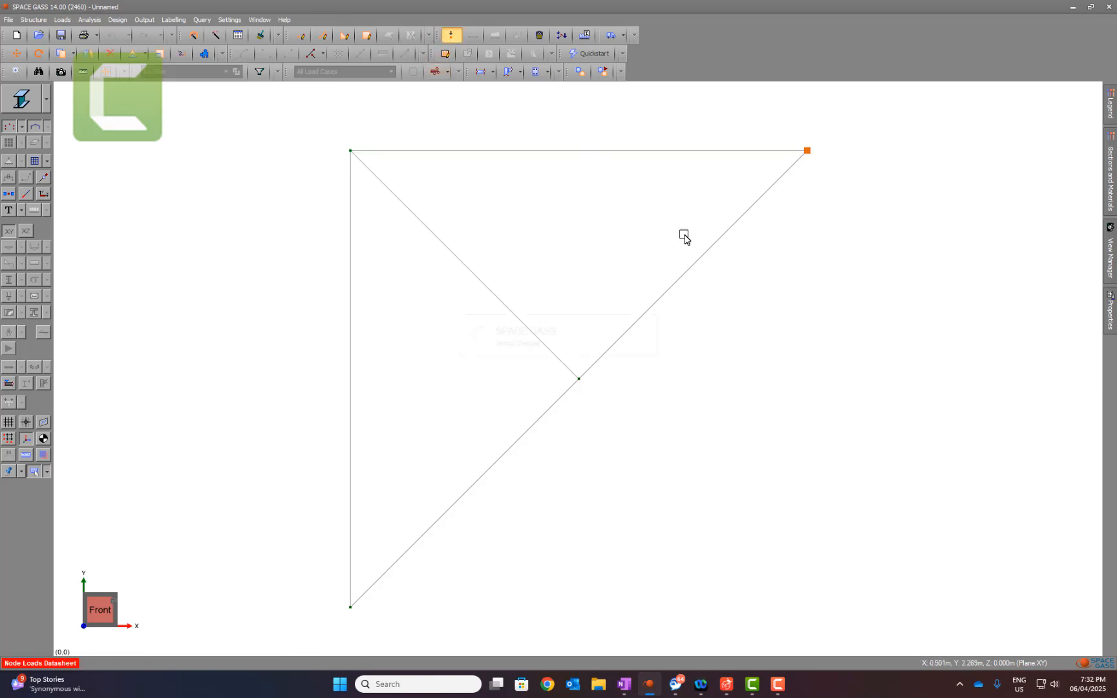
click(668, 305)
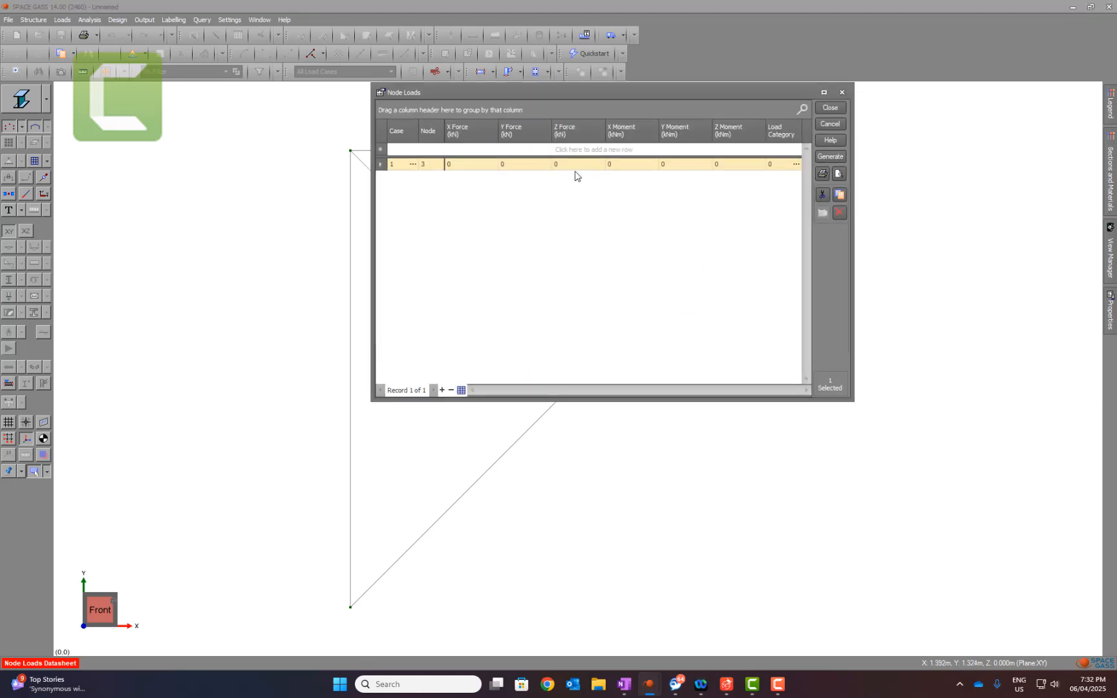
click(518, 164)
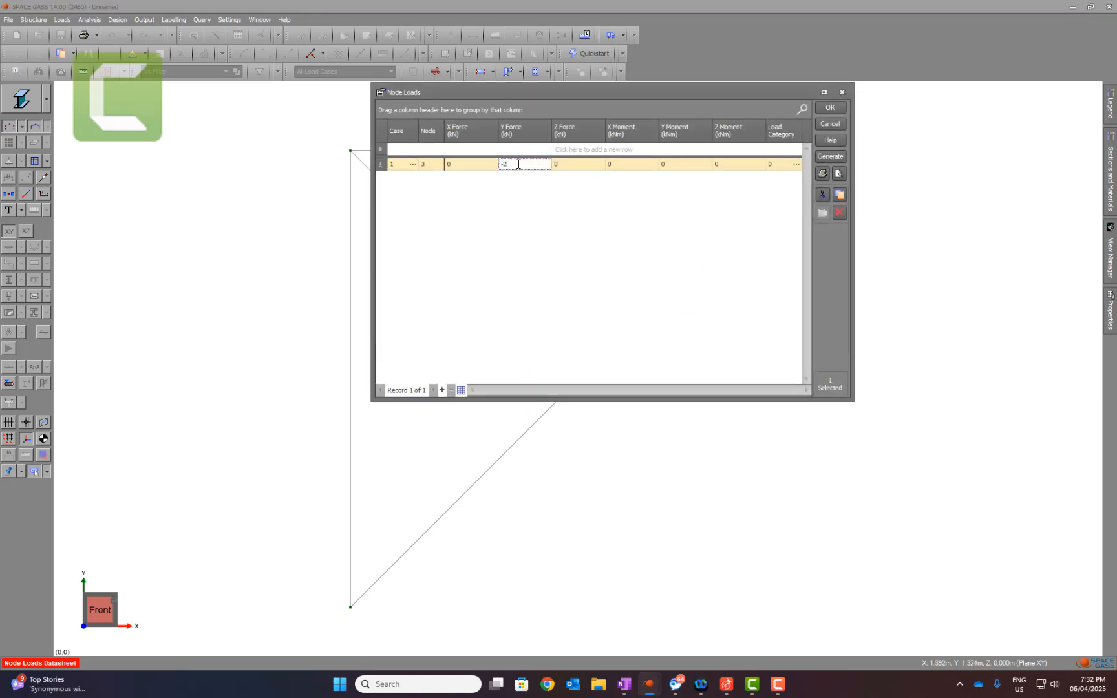
click(624, 685)
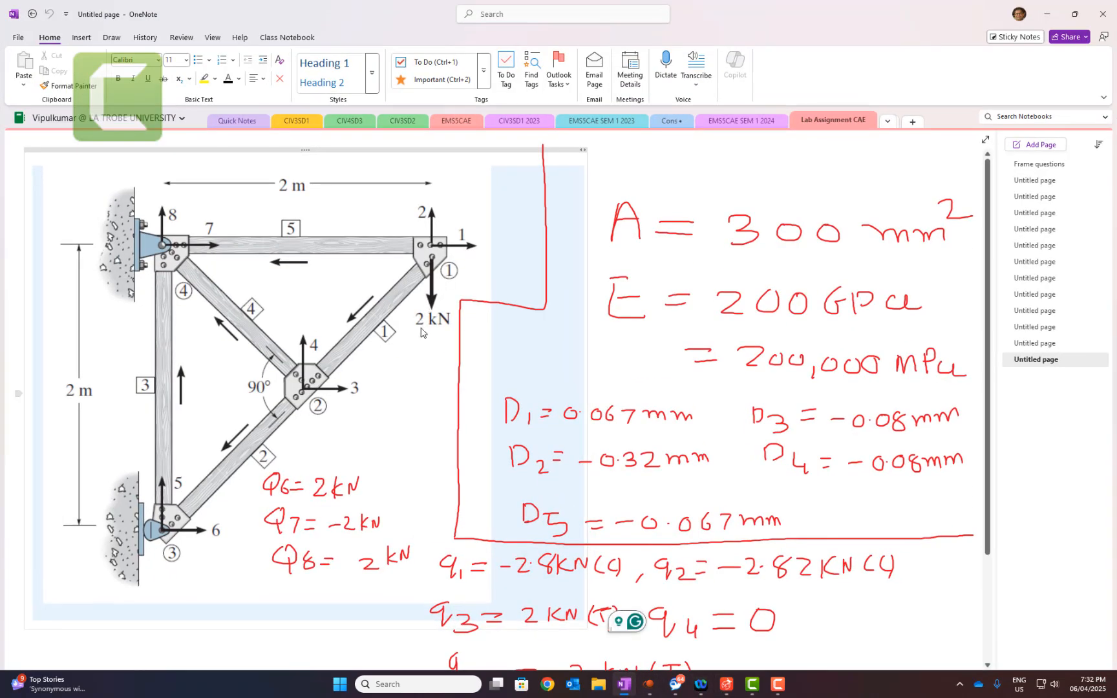
click(1075, 14)
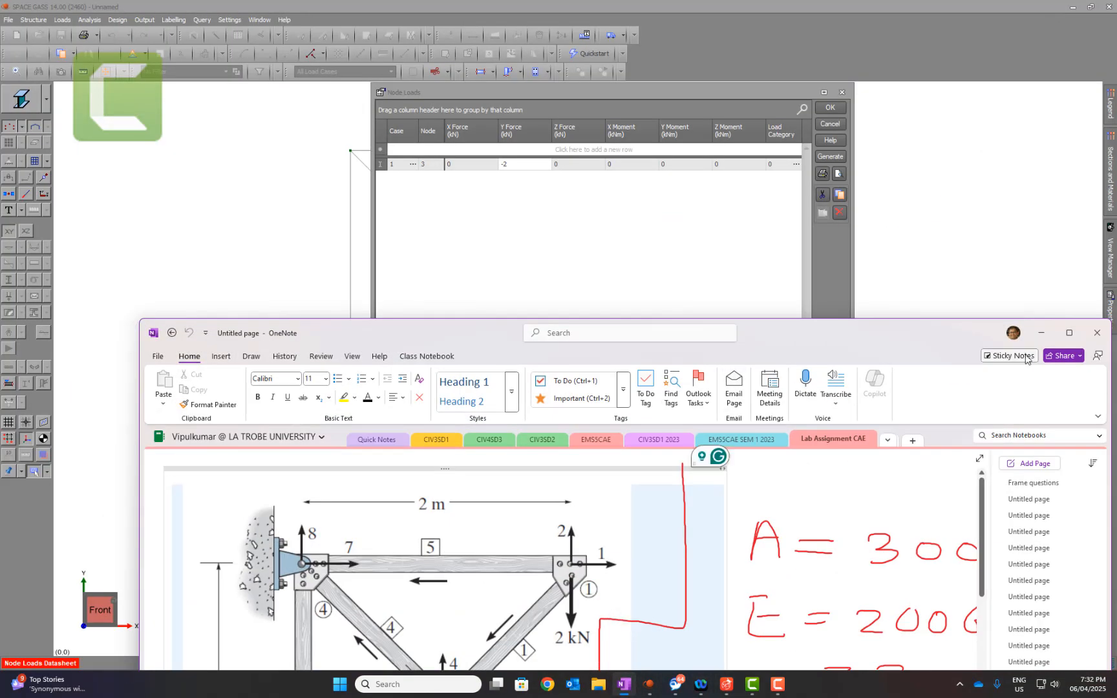
click(1040, 332)
click(828, 108)
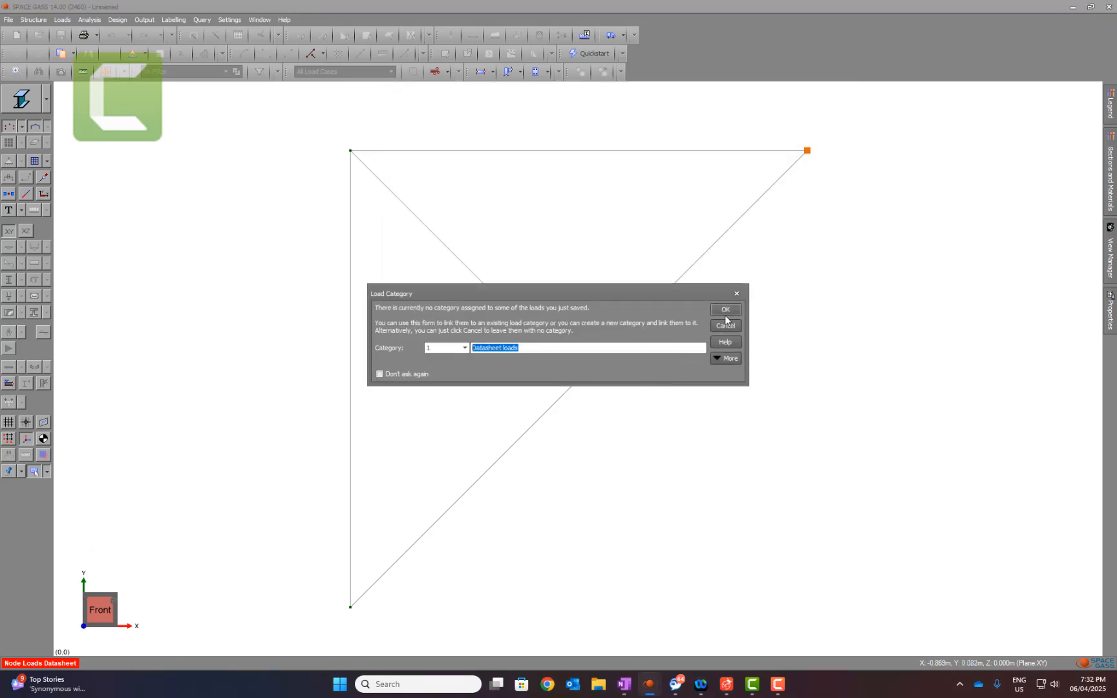
click(725, 310)
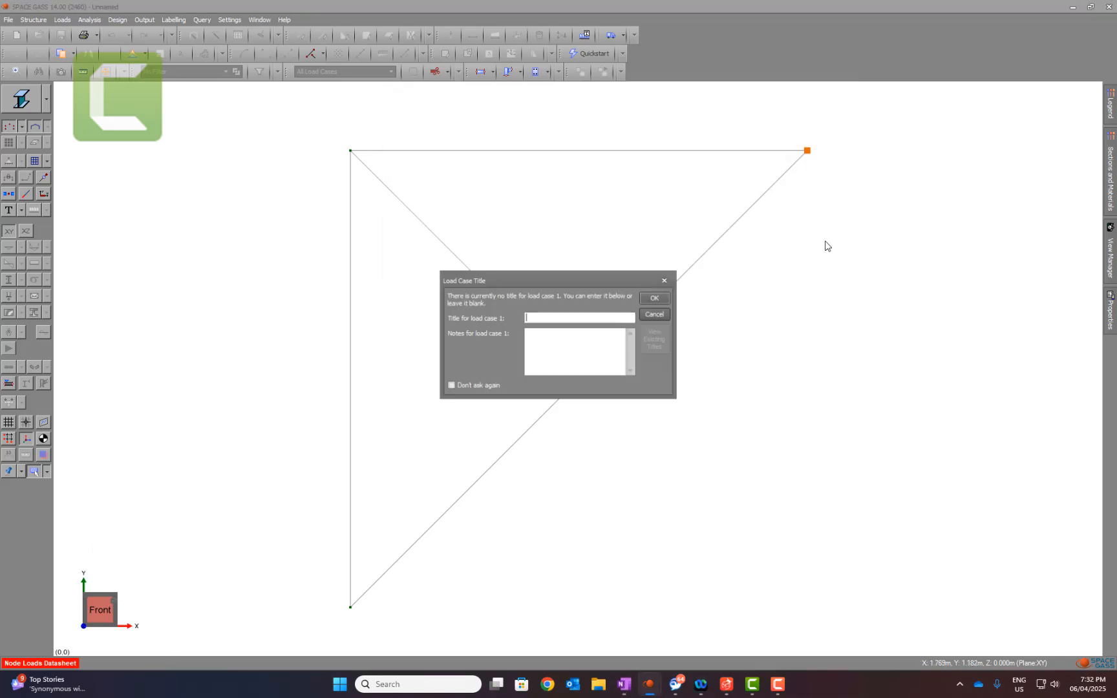
click(668, 311)
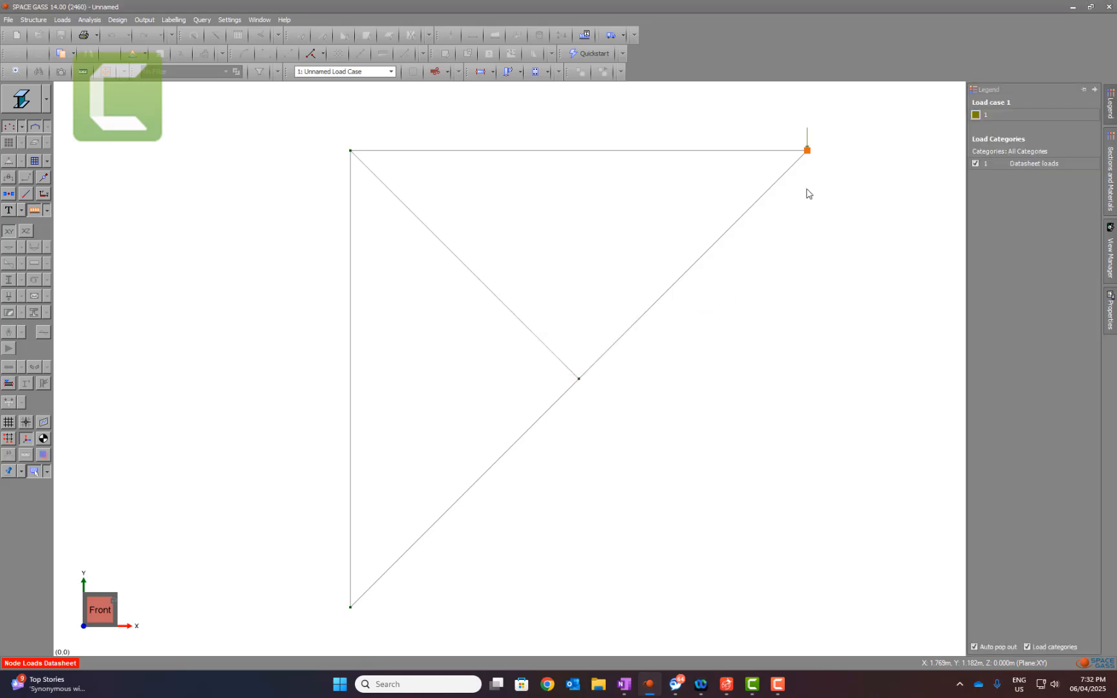
Step: Turn on diagram annotation so load values are labelled on the model
click(22, 210)
click(57, 368)
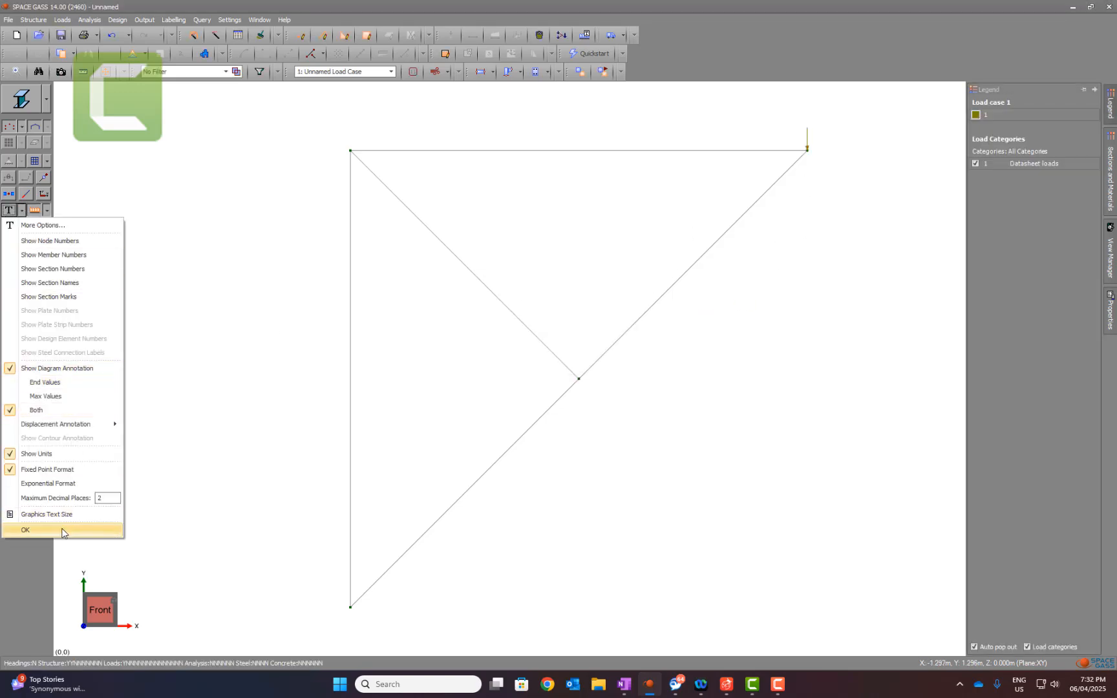
click(63, 532)
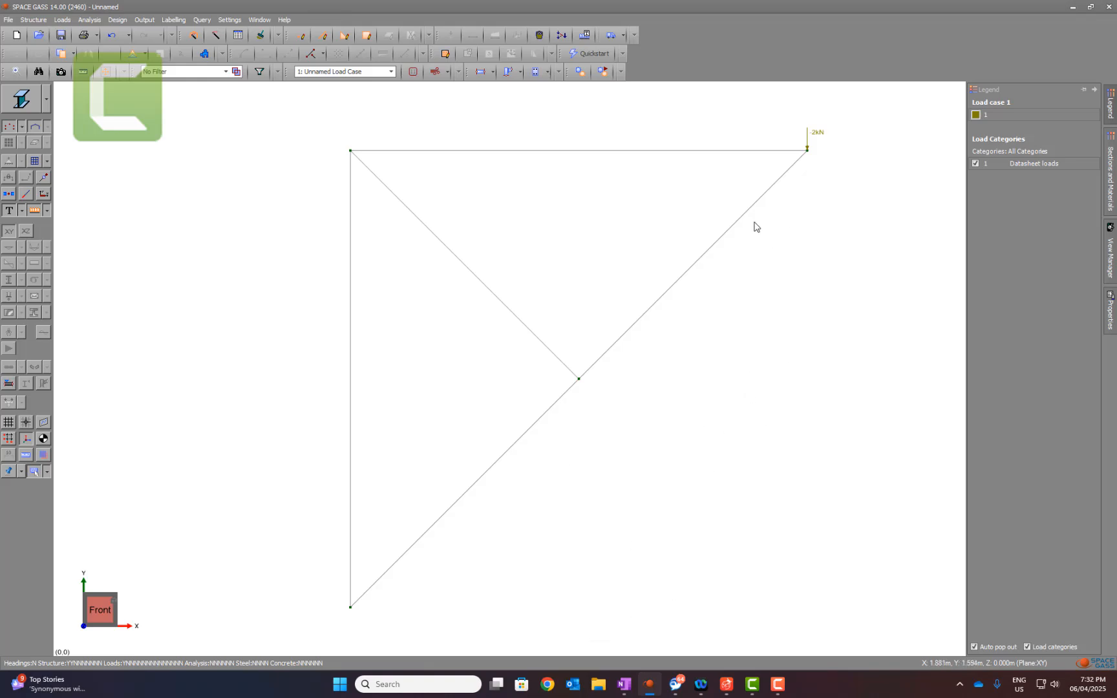
Step: Assign the FFFFRR restraint to the upper corner node at (0, 2)
click(351, 153)
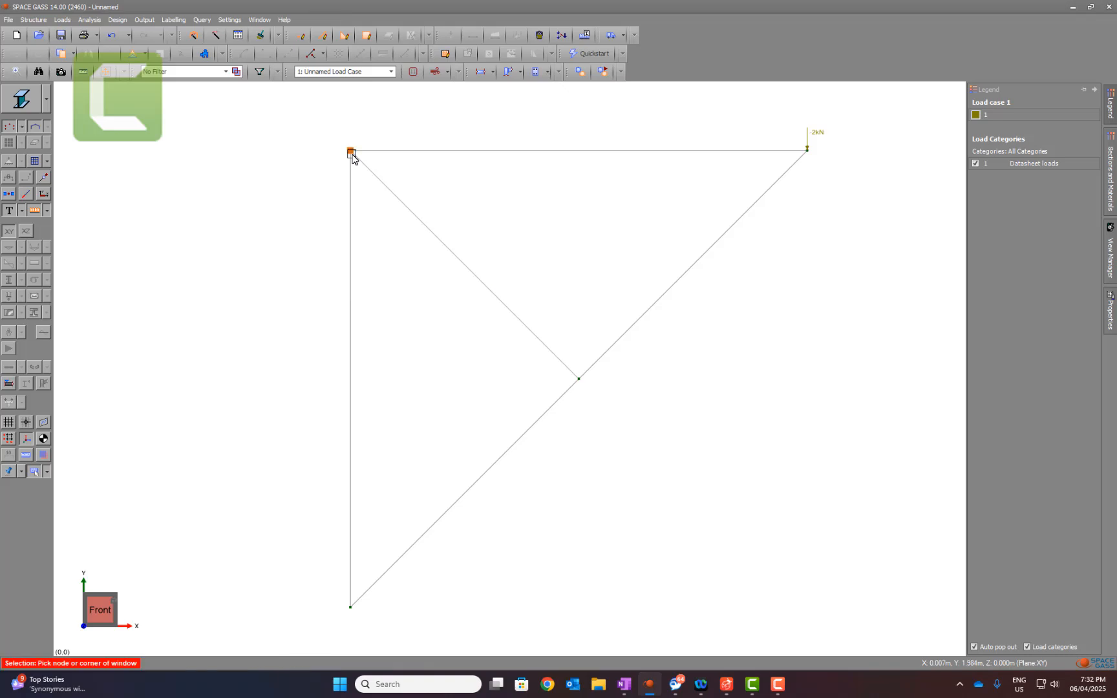
double_click(351, 153)
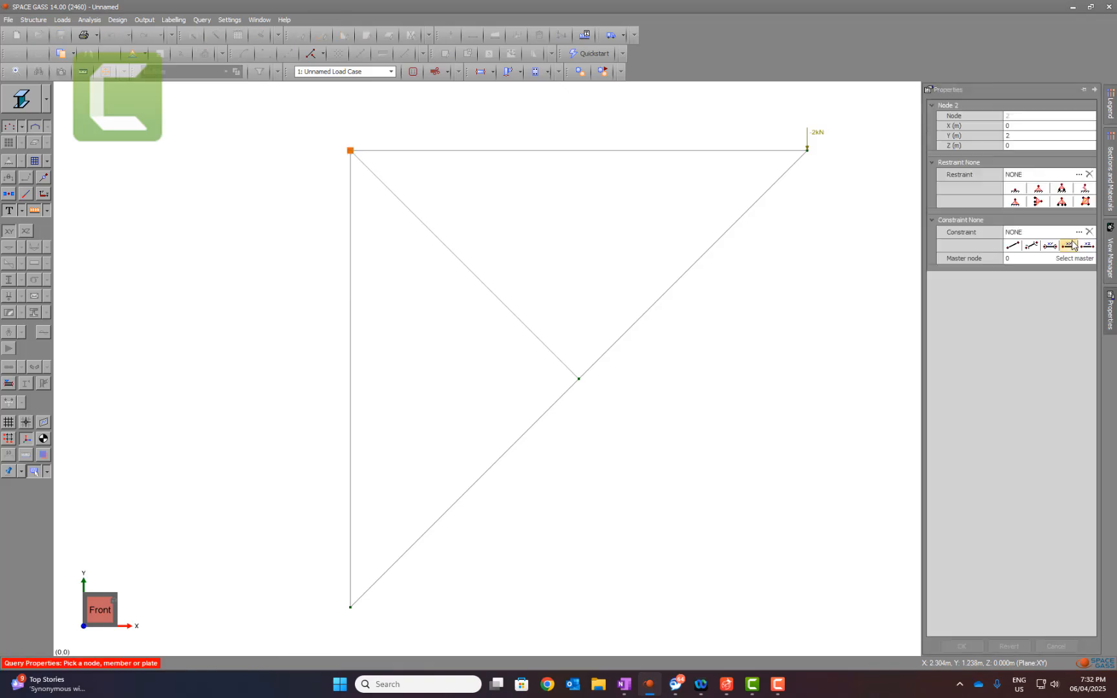
click(1039, 188)
click(961, 646)
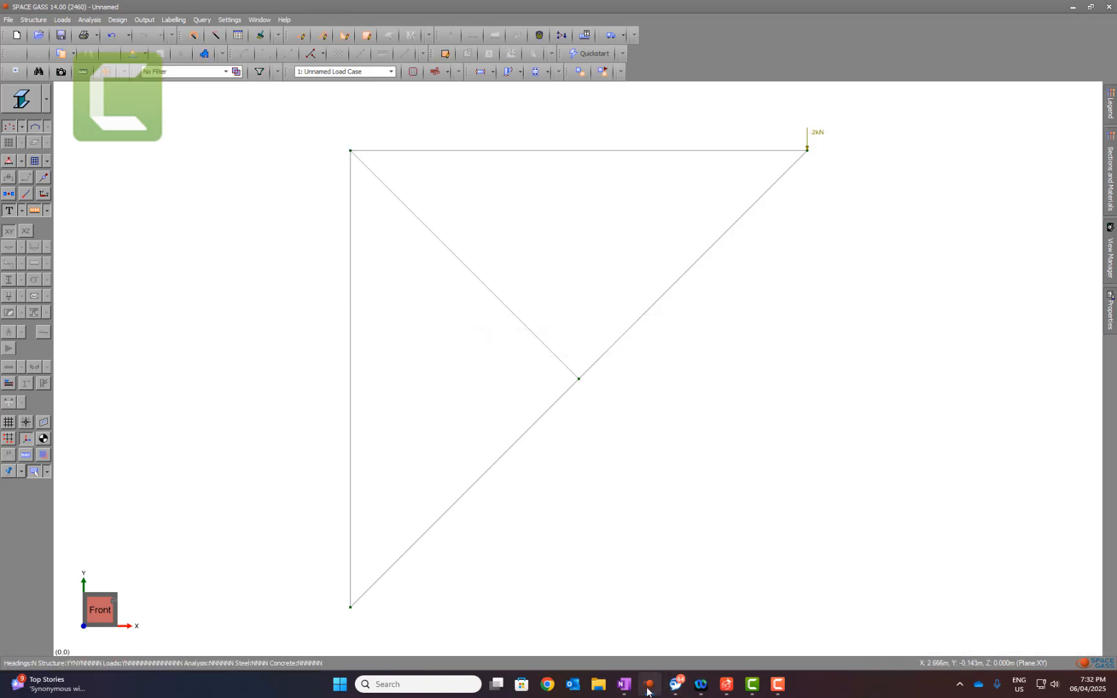
Step: Check the support types in the OneNote sketch and turn on the display of node restraints in SPACE GASS
click(624, 684)
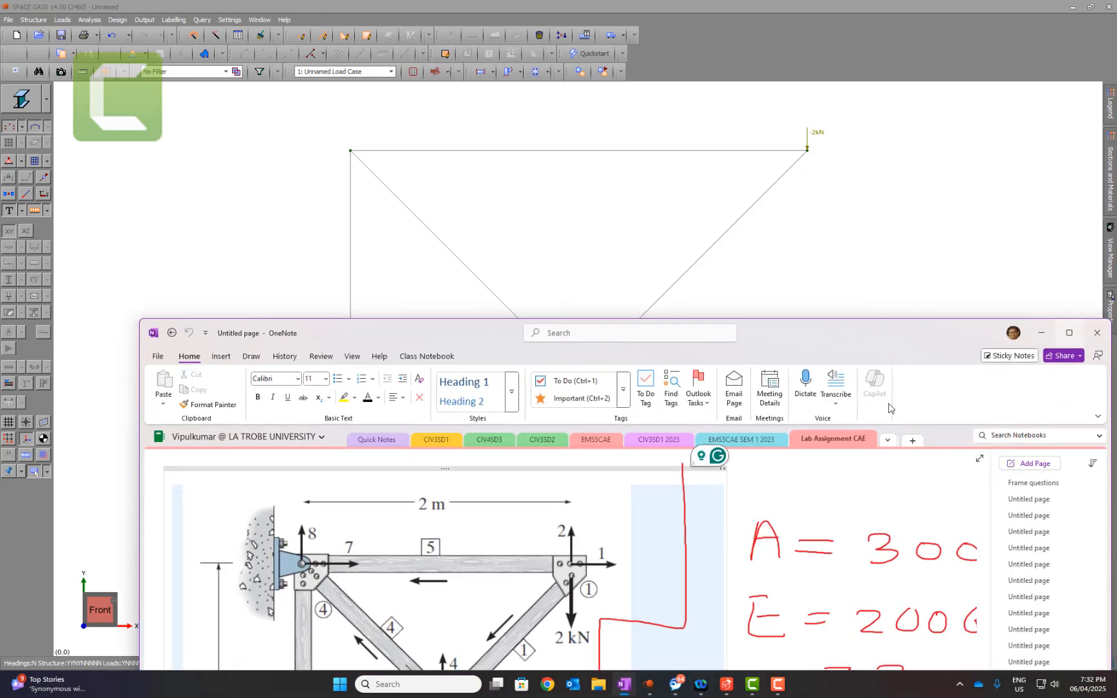
click(1069, 333)
click(1047, 9)
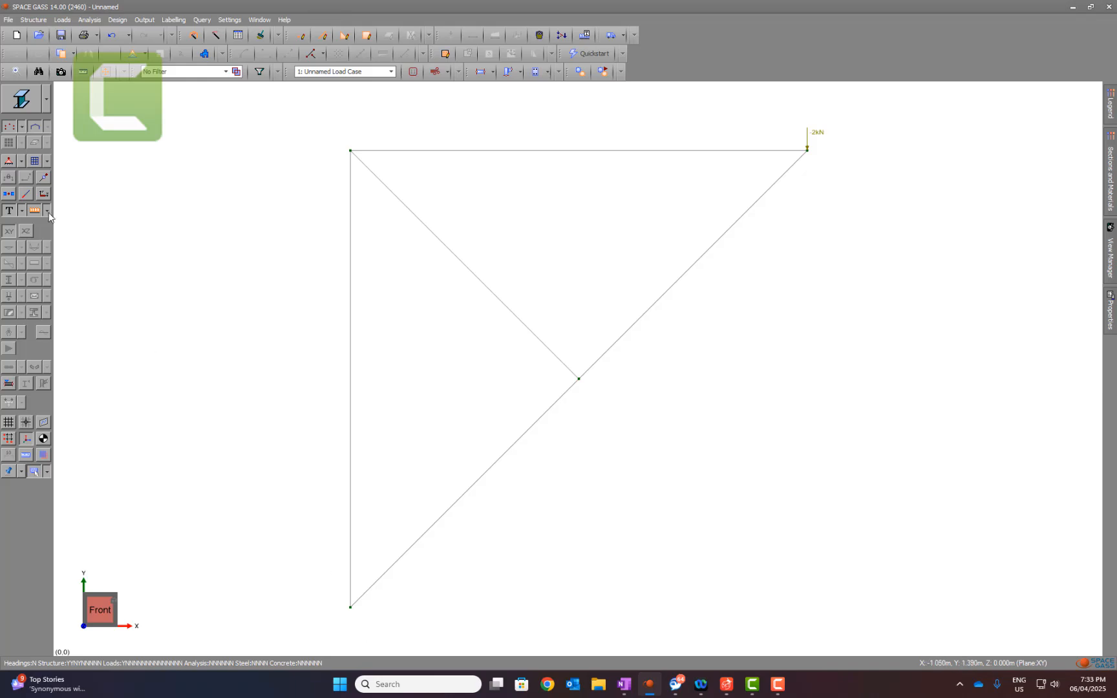
click(10, 161)
Step: Assign the FRFRRR restraint to the lower corner node at (0, 0), checking its roller support in the OneNote sketch
click(349, 611)
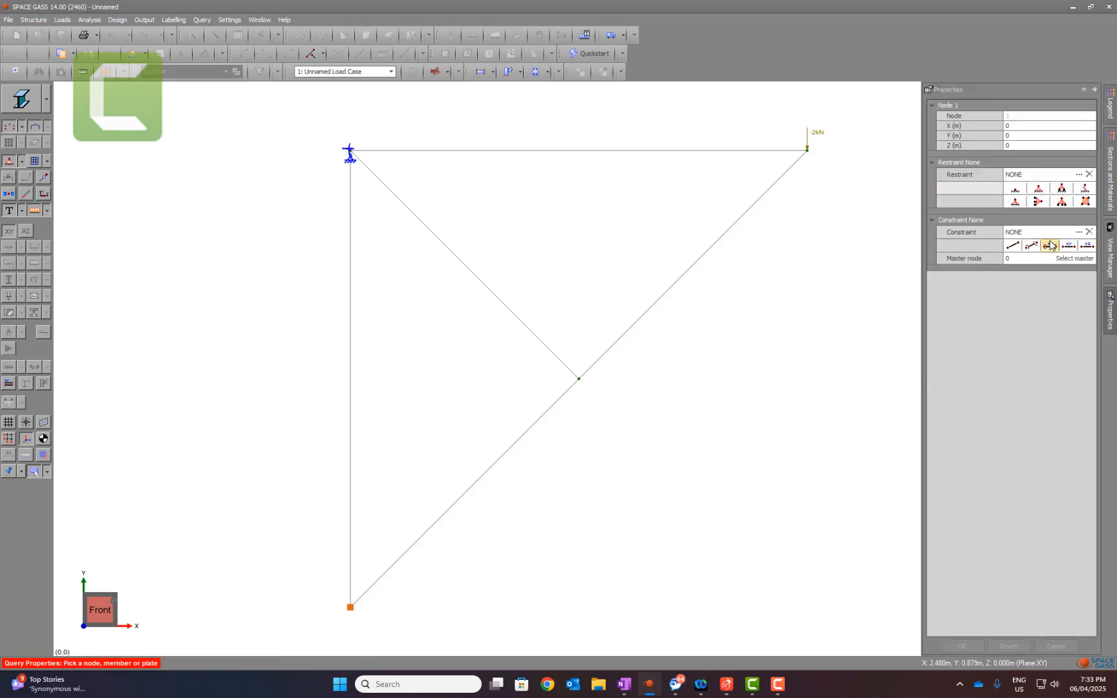
click(1060, 189)
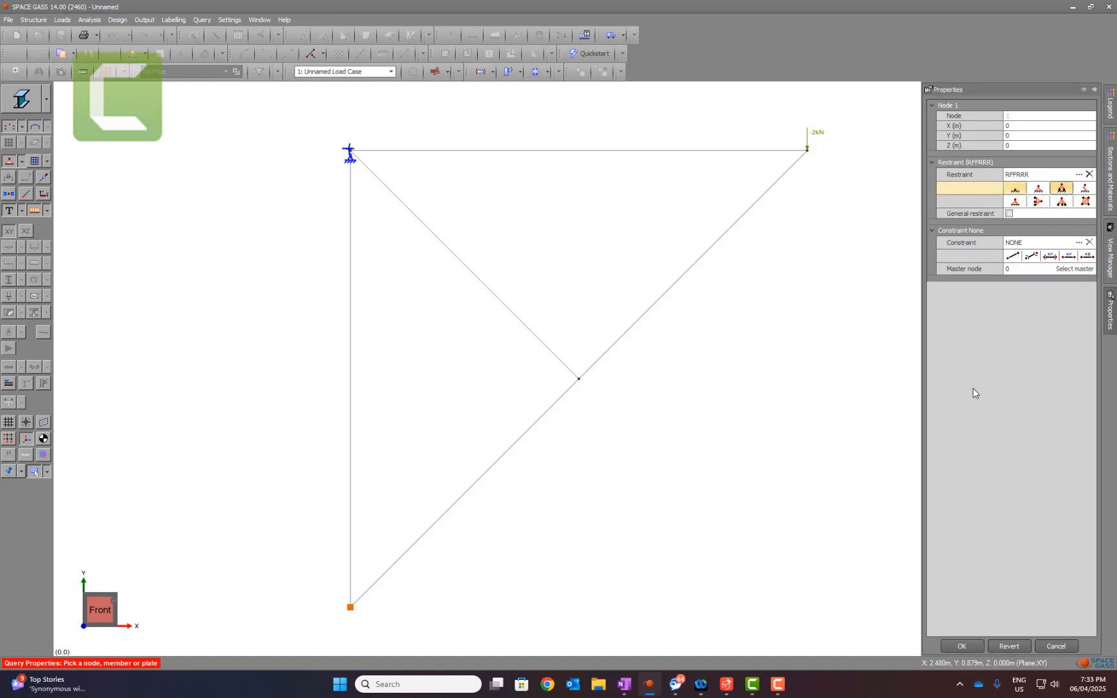
click(623, 684)
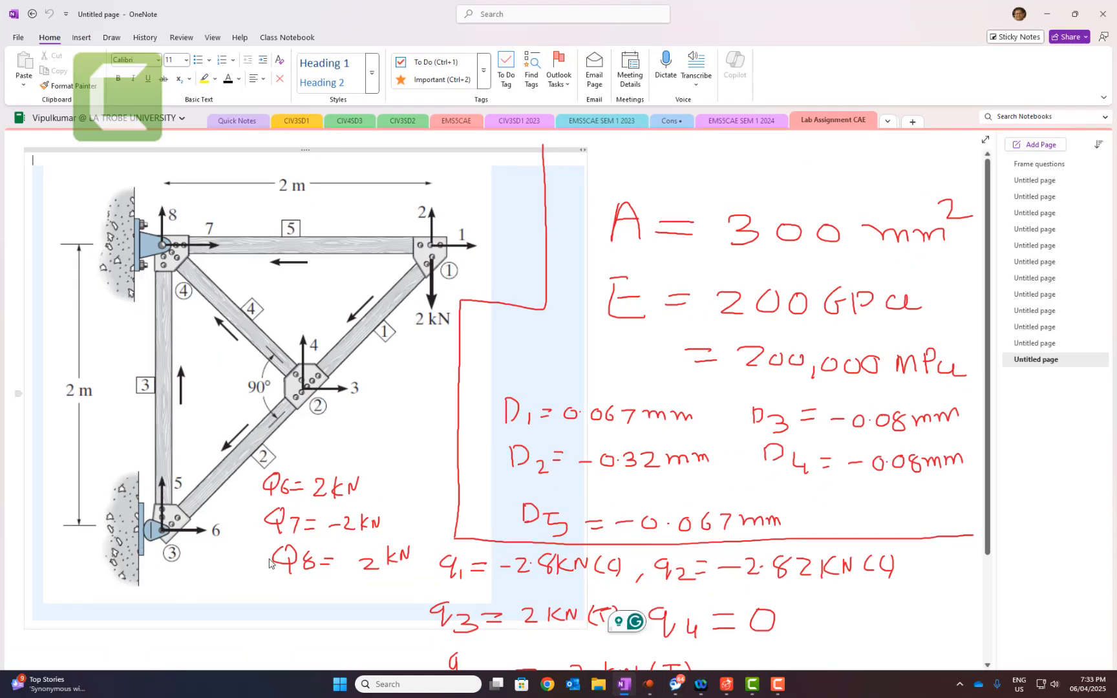
click(1046, 14)
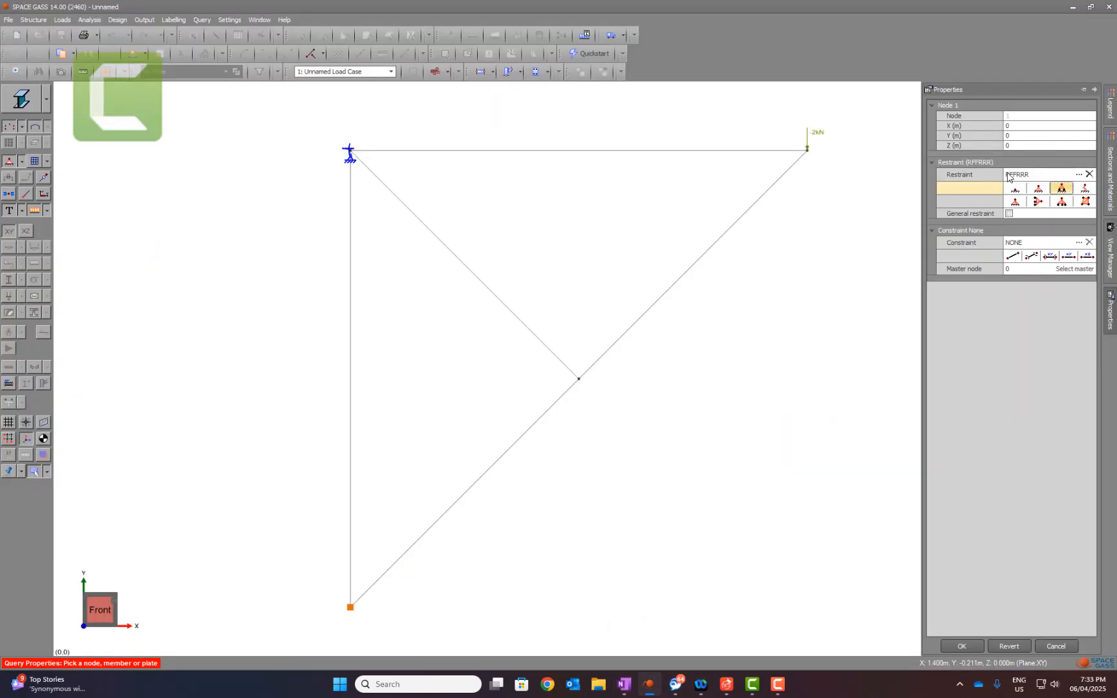
click(1007, 175)
key(Delete)
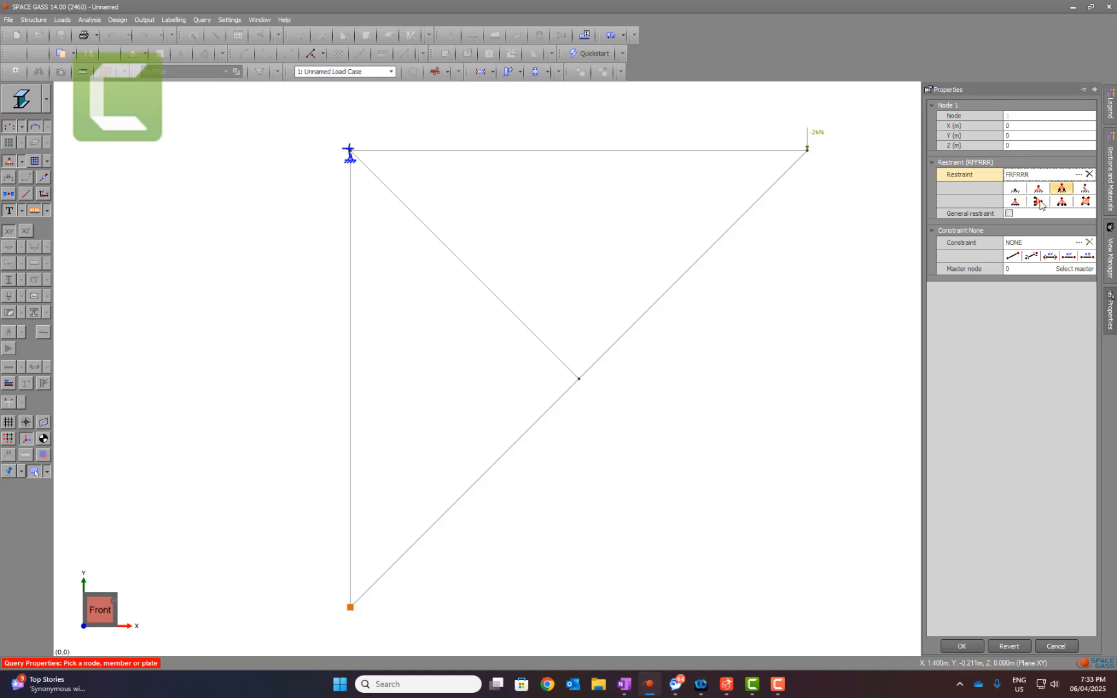
click(962, 645)
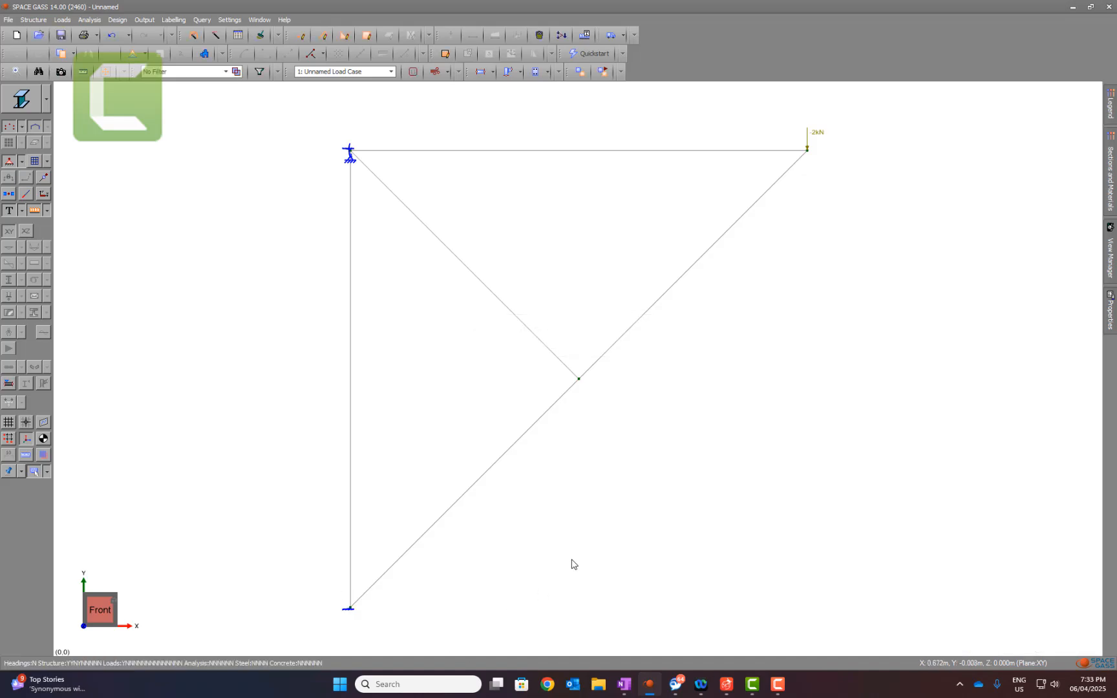
Step: Give the upper diagonal member the 25*3 EA section from the Aust300 equal angles library and set its area to 300 mm²
click(648, 152)
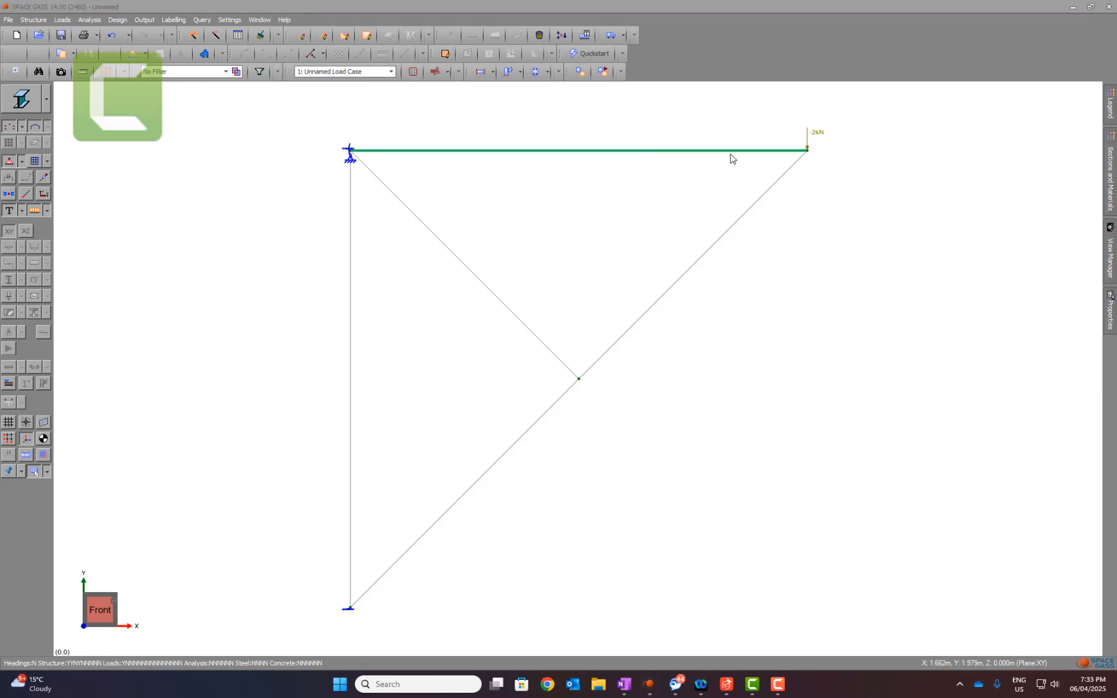
click(769, 190)
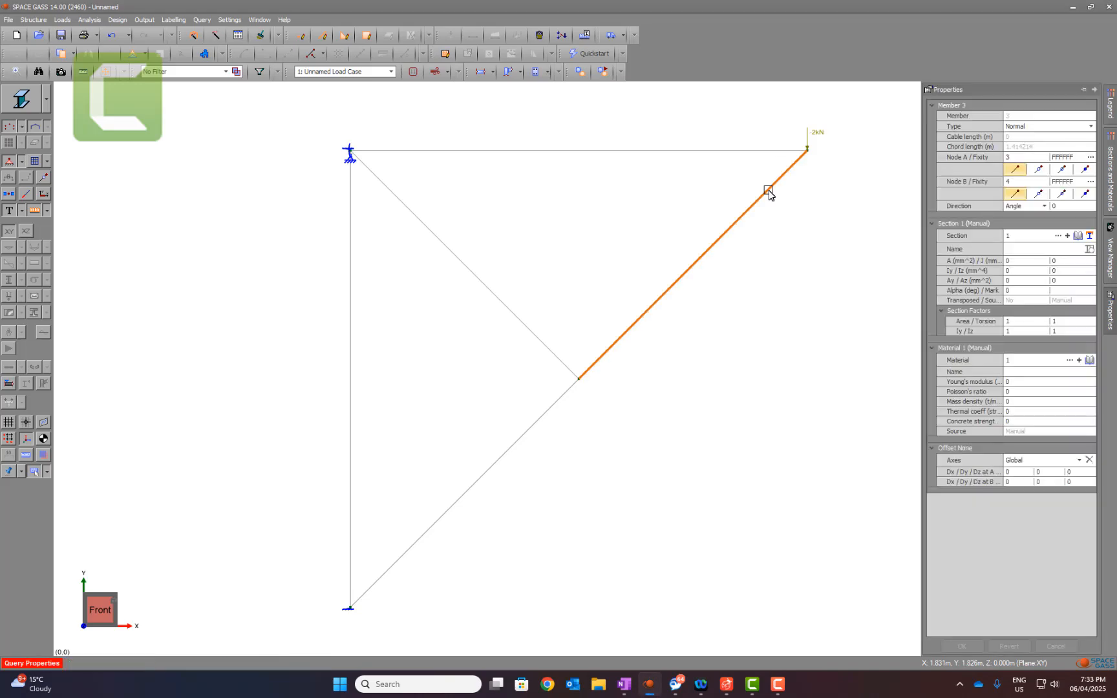
click(1079, 236)
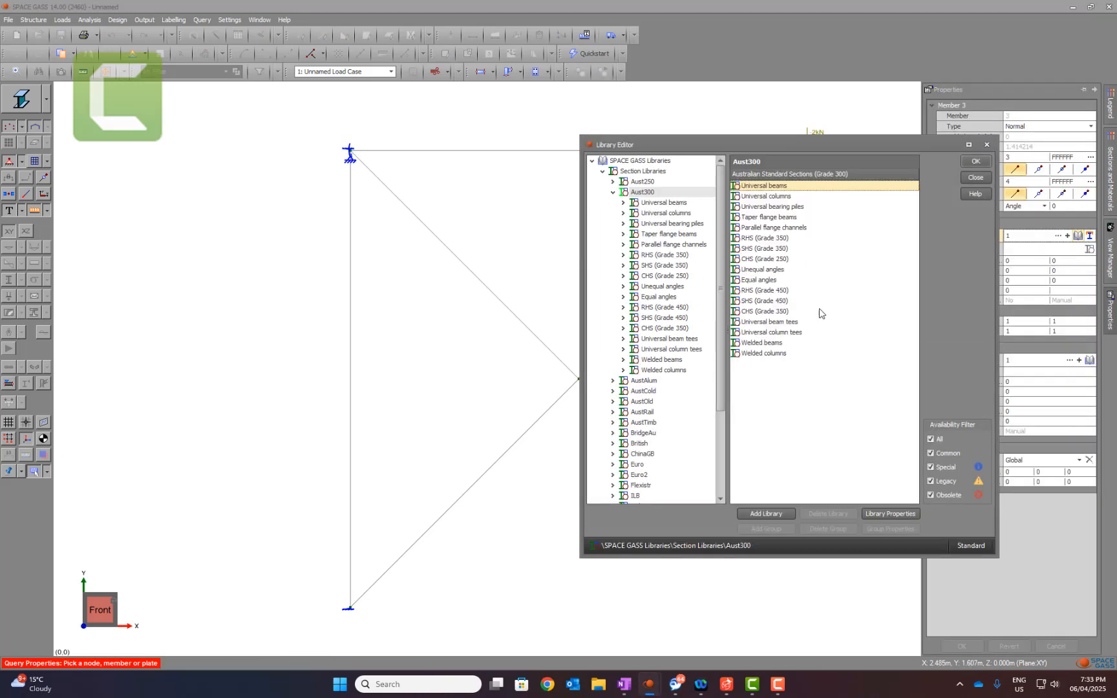
click(659, 296)
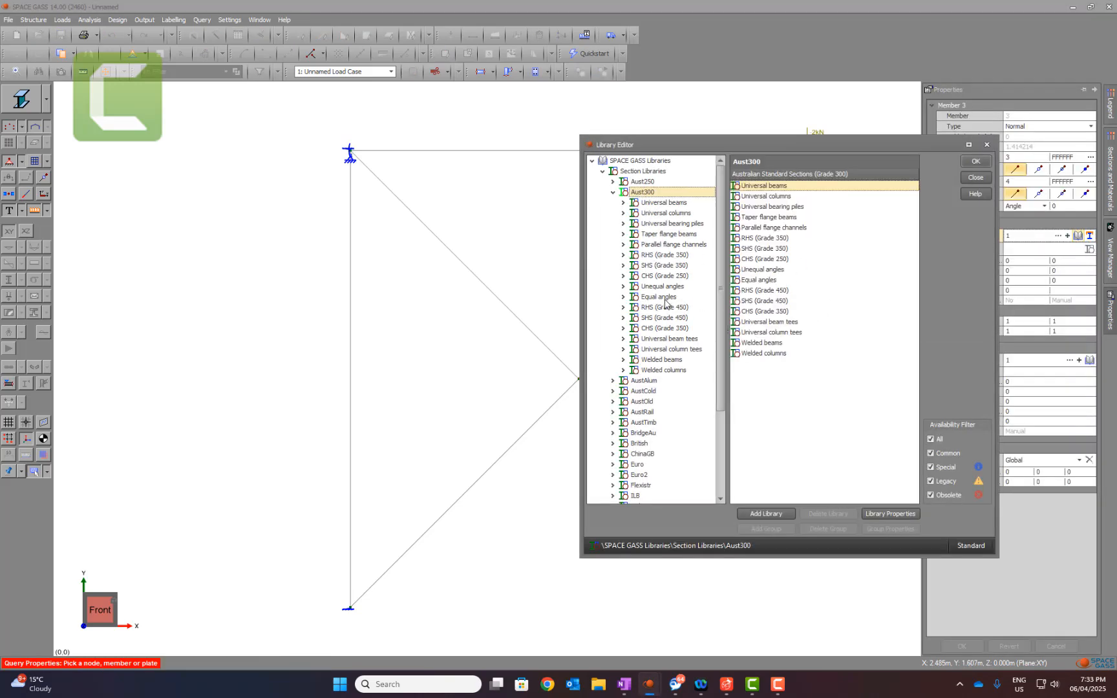
click(974, 177)
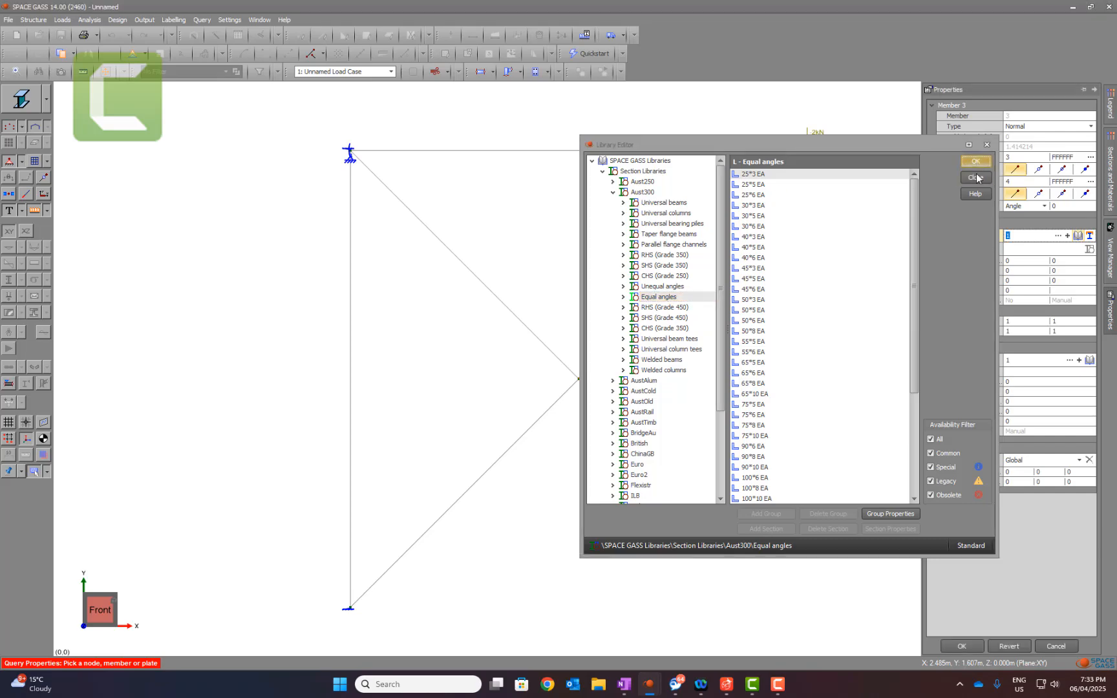
click(1014, 261)
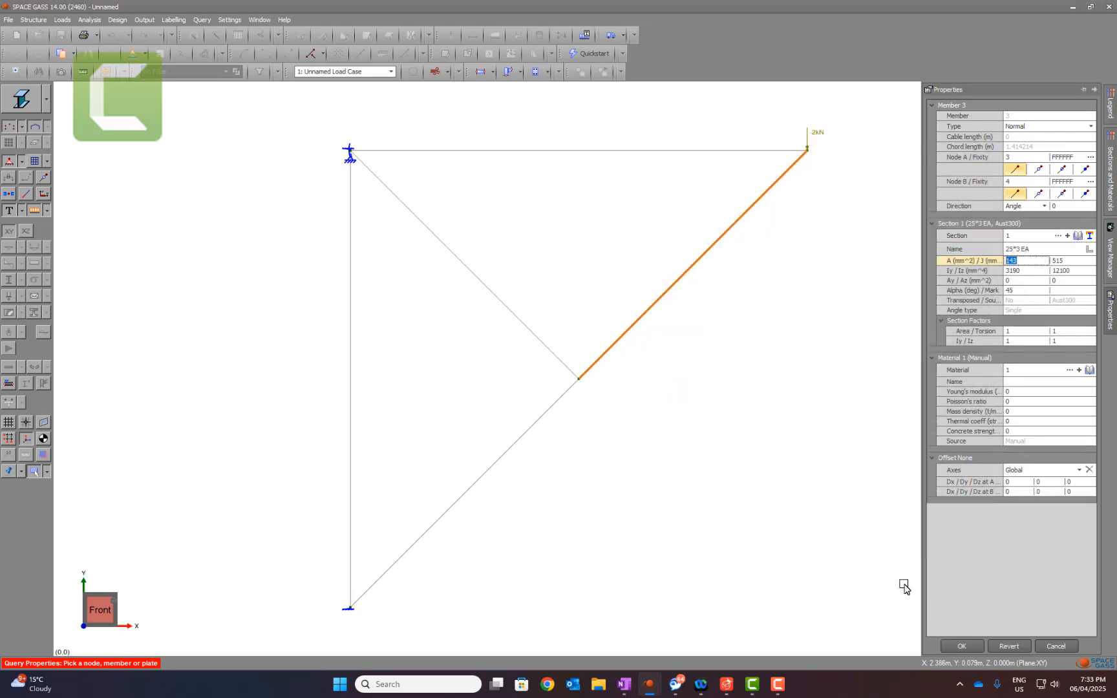
Step: Check the required Young's modulus in OneNote and assign the STEEL material from the Aust library to the member in SPACE GASS
click(632, 686)
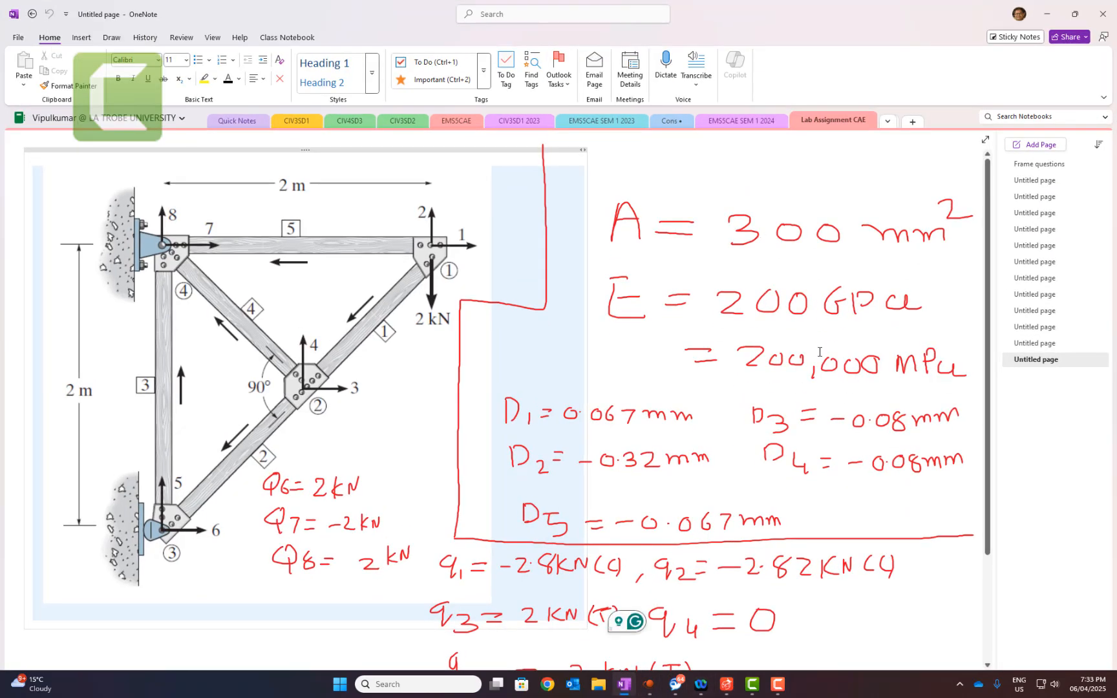
click(1047, 14)
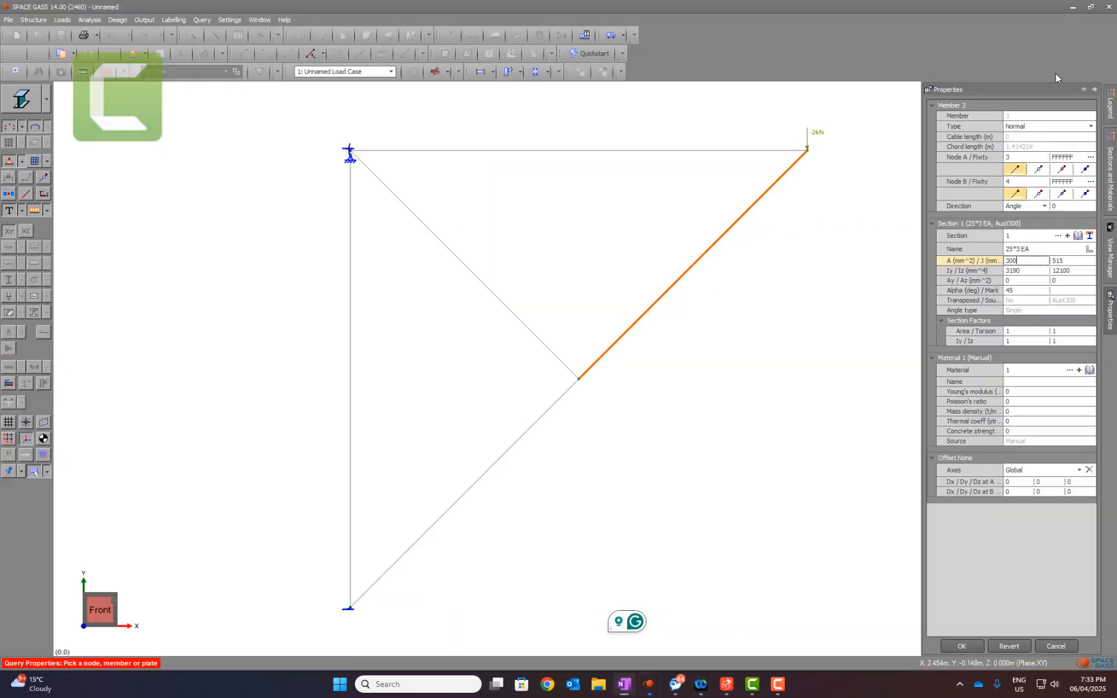
click(1087, 372)
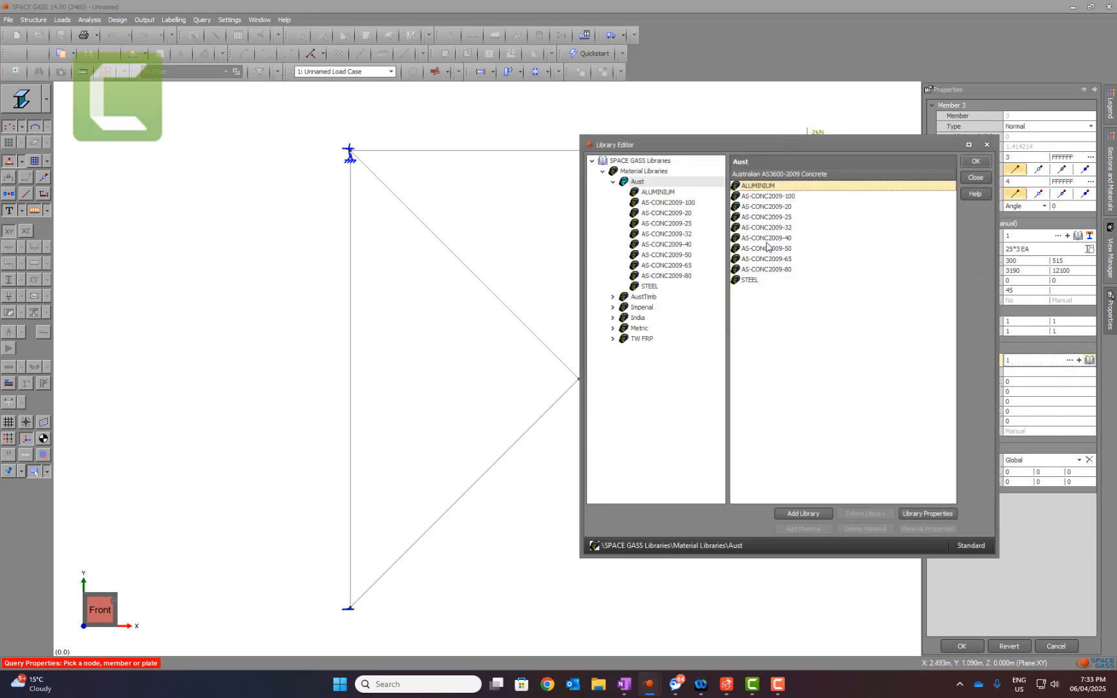
click(762, 279)
click(974, 161)
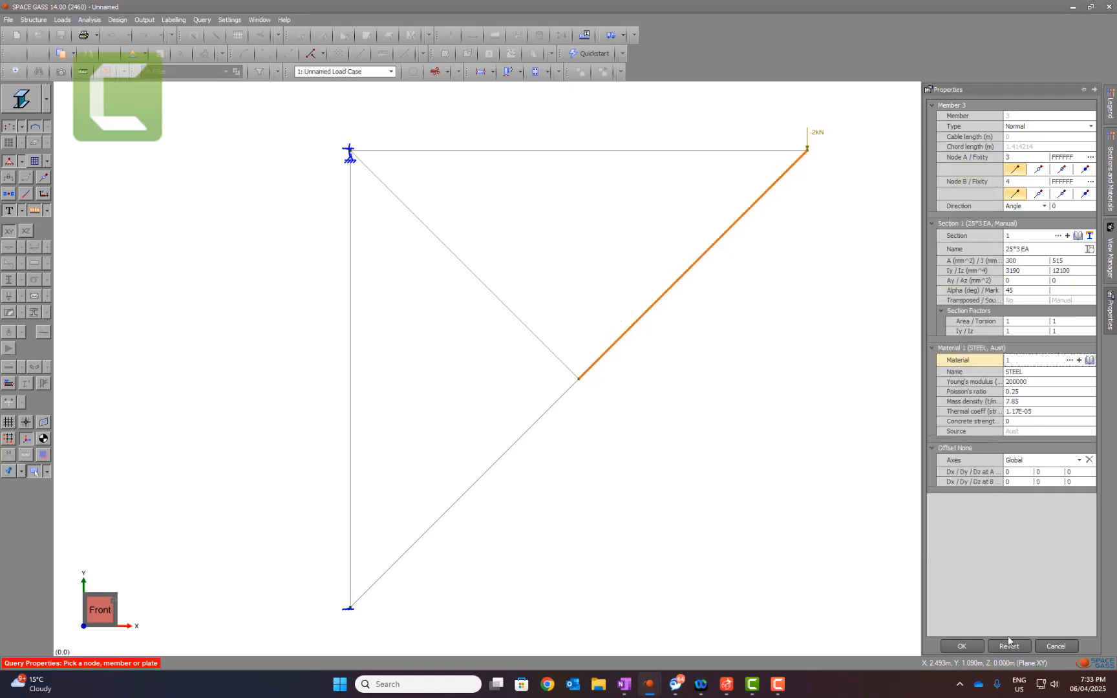
click(1006, 393)
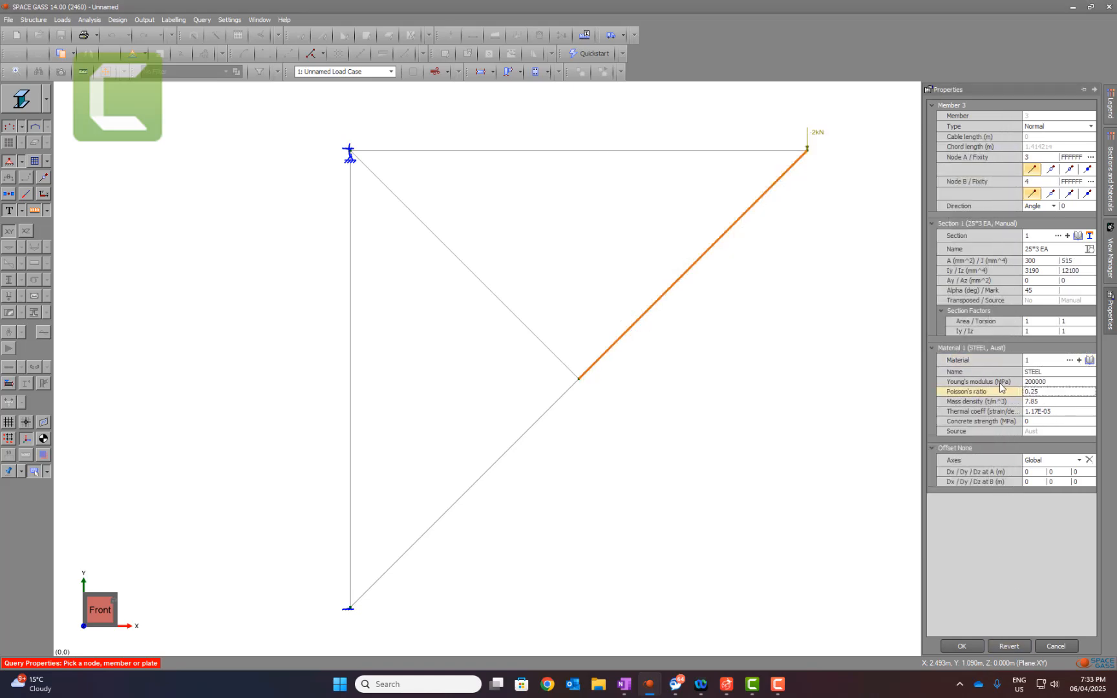
click(1037, 382)
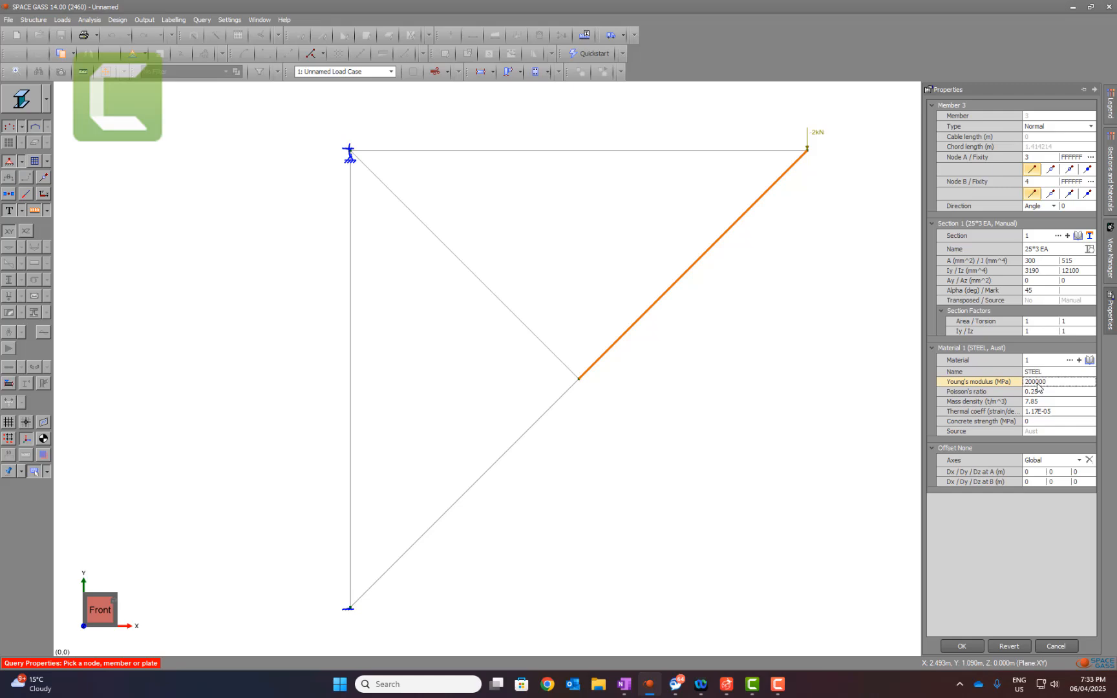
click(1040, 262)
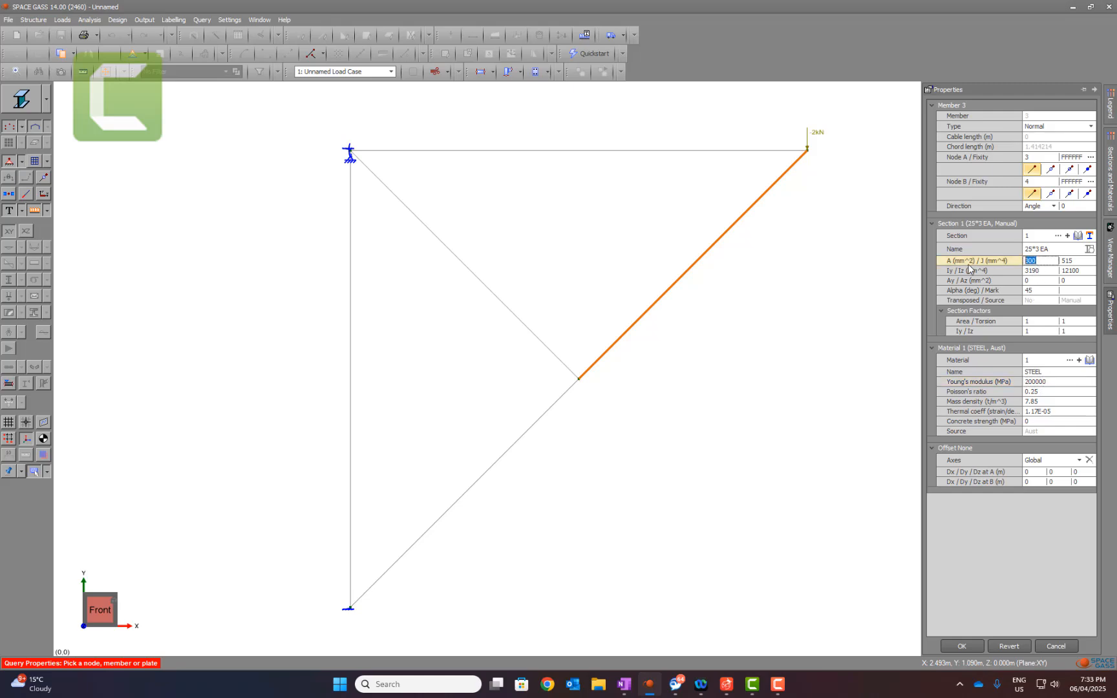
click(962, 646)
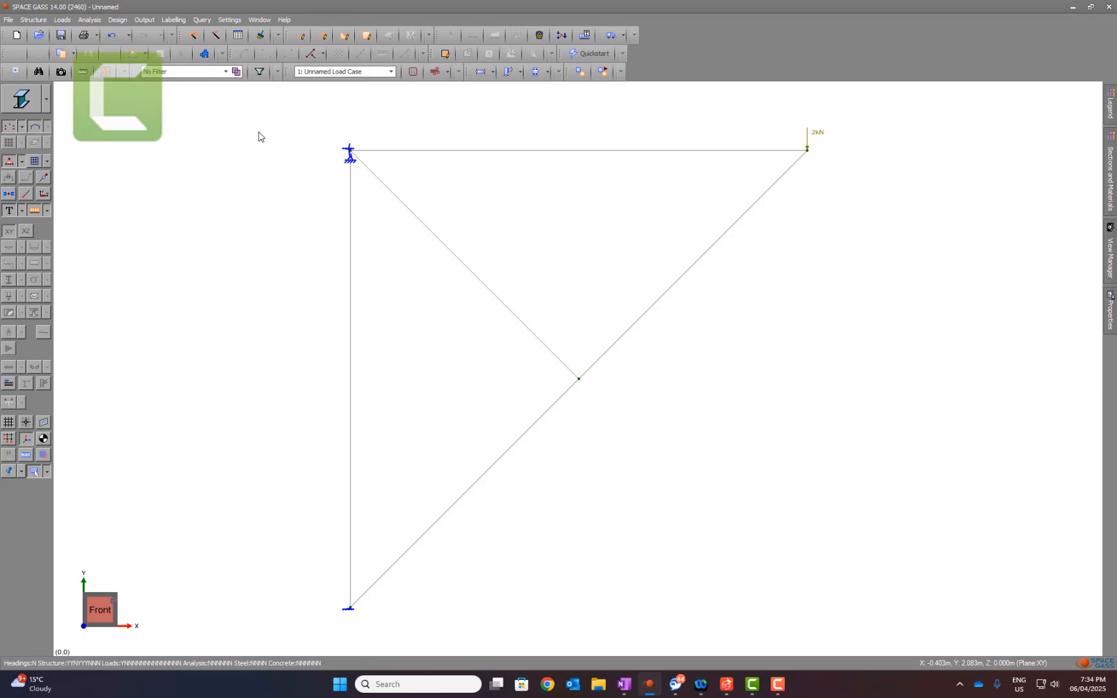
Step: Run a linear static analysis of the truss and close the analysis report
click(89, 19)
click(107, 33)
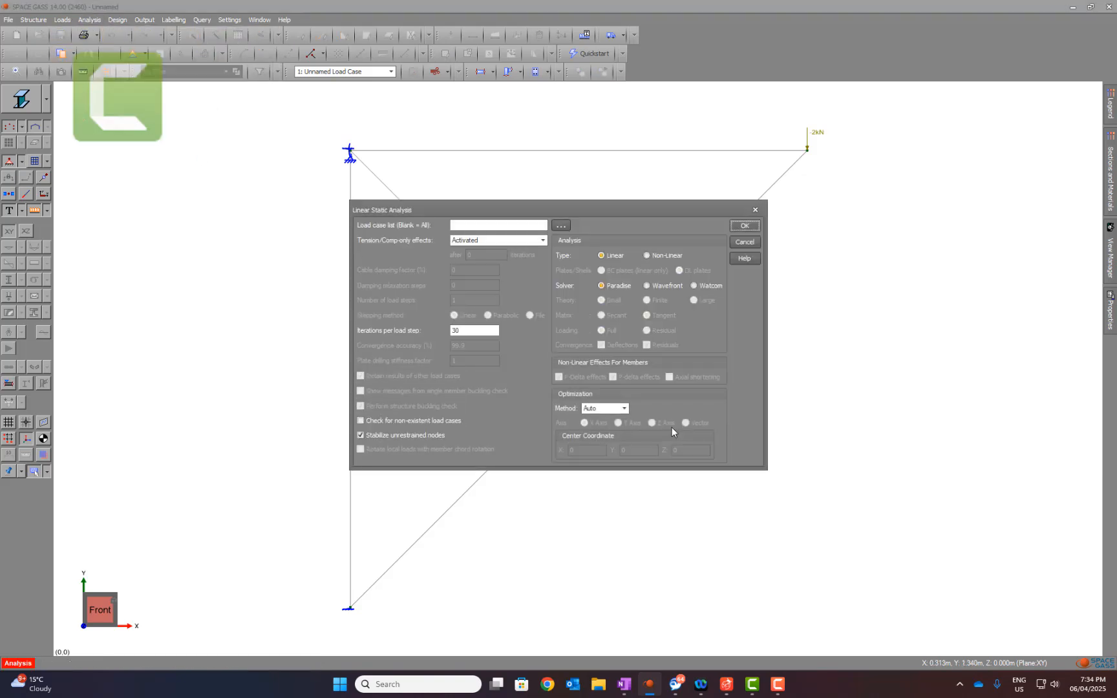
click(743, 227)
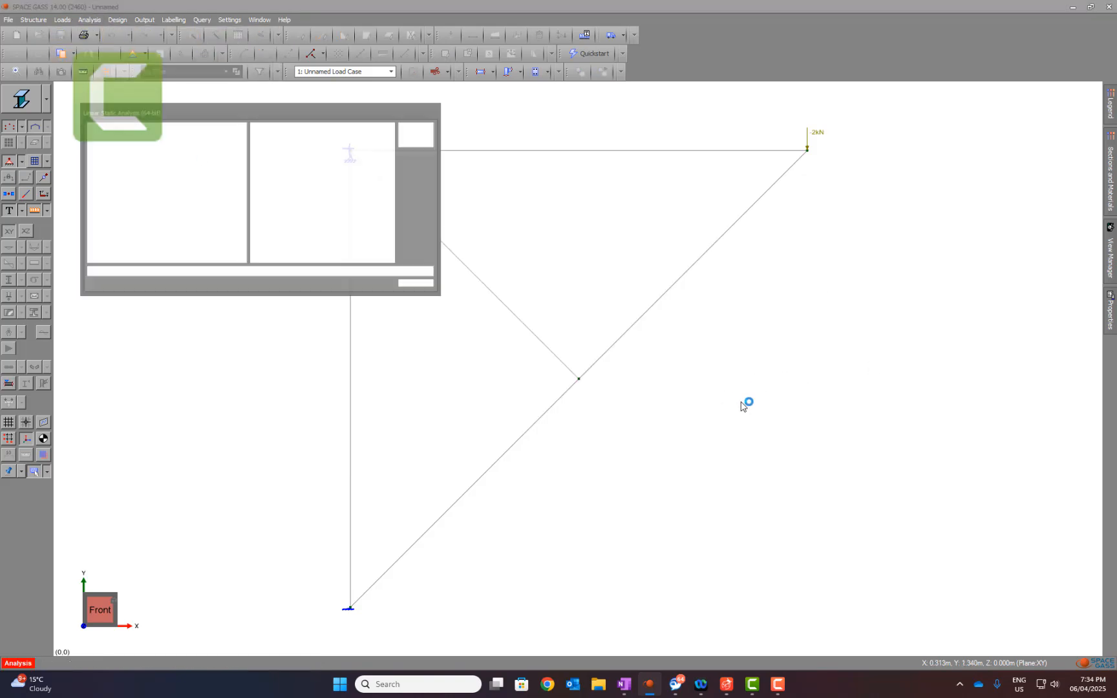
click(690, 405)
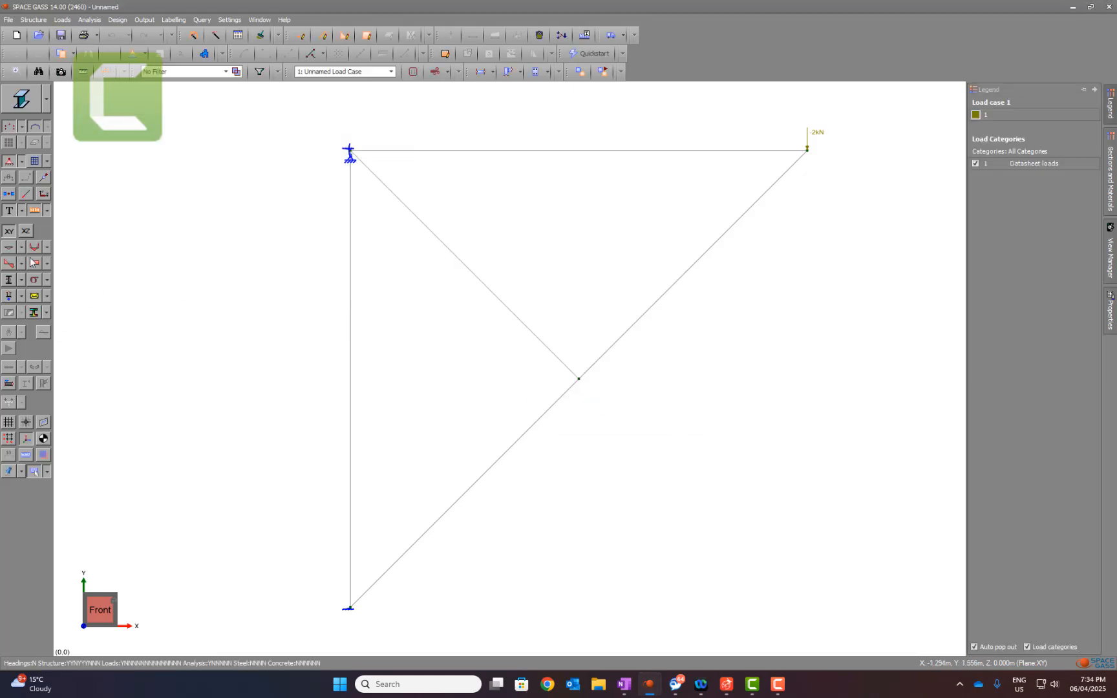
Step: Hide the applied loads, display the support reactions and compare them with the hand-calculated Q6, Q7 and Q8 in OneNote
click(34, 211)
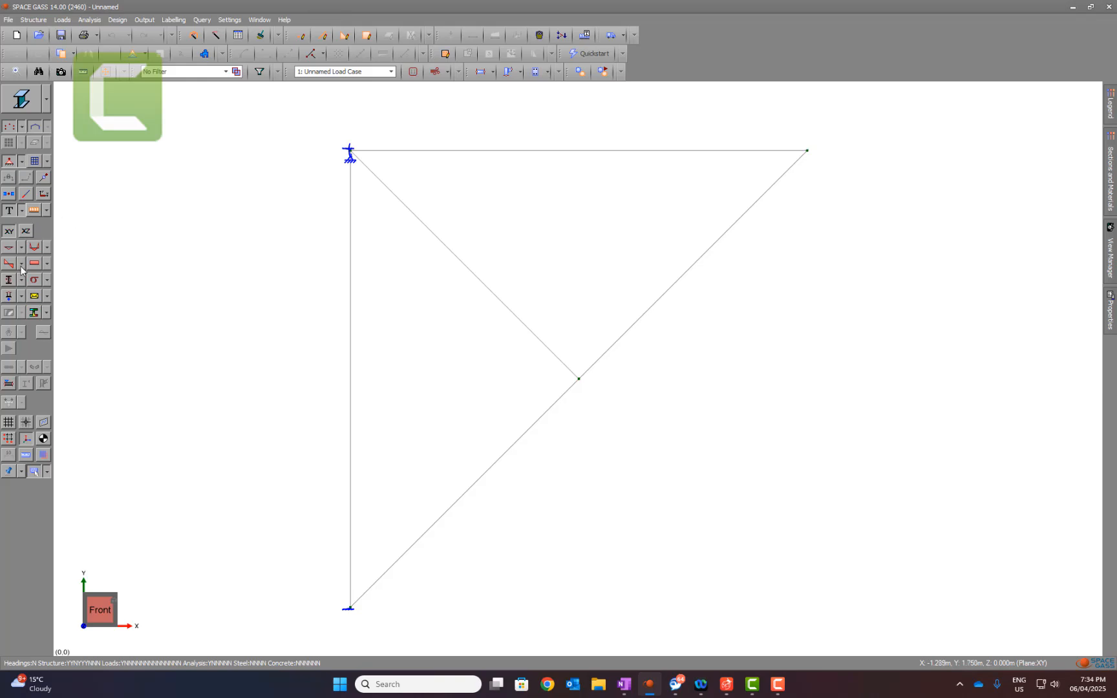
click(8, 296)
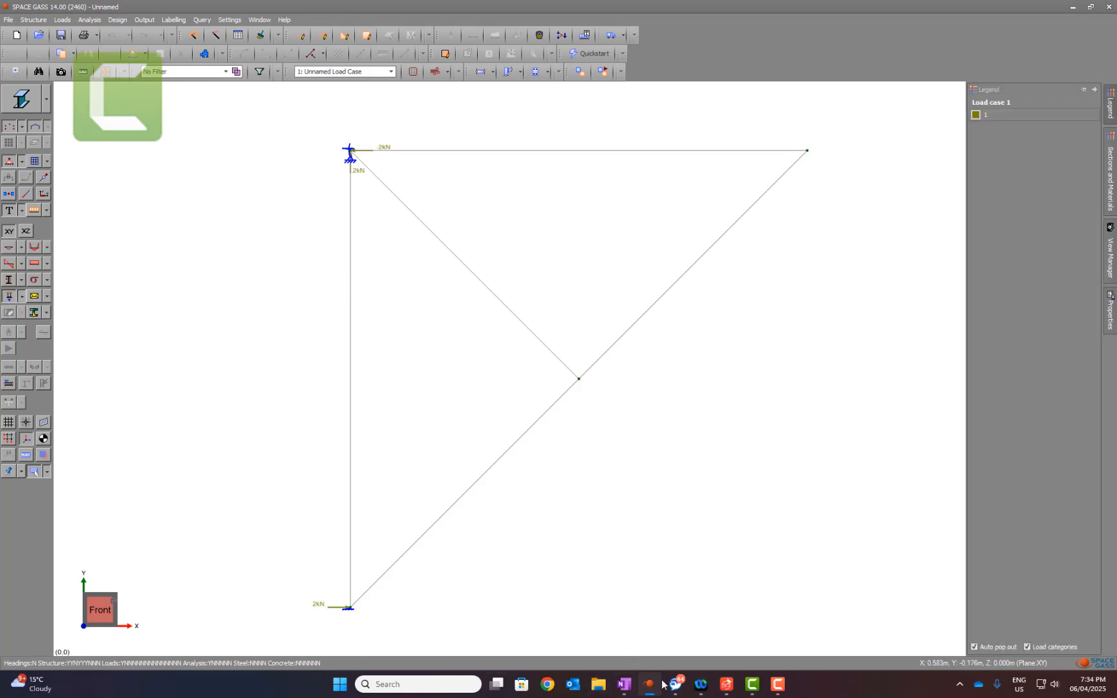
click(630, 684)
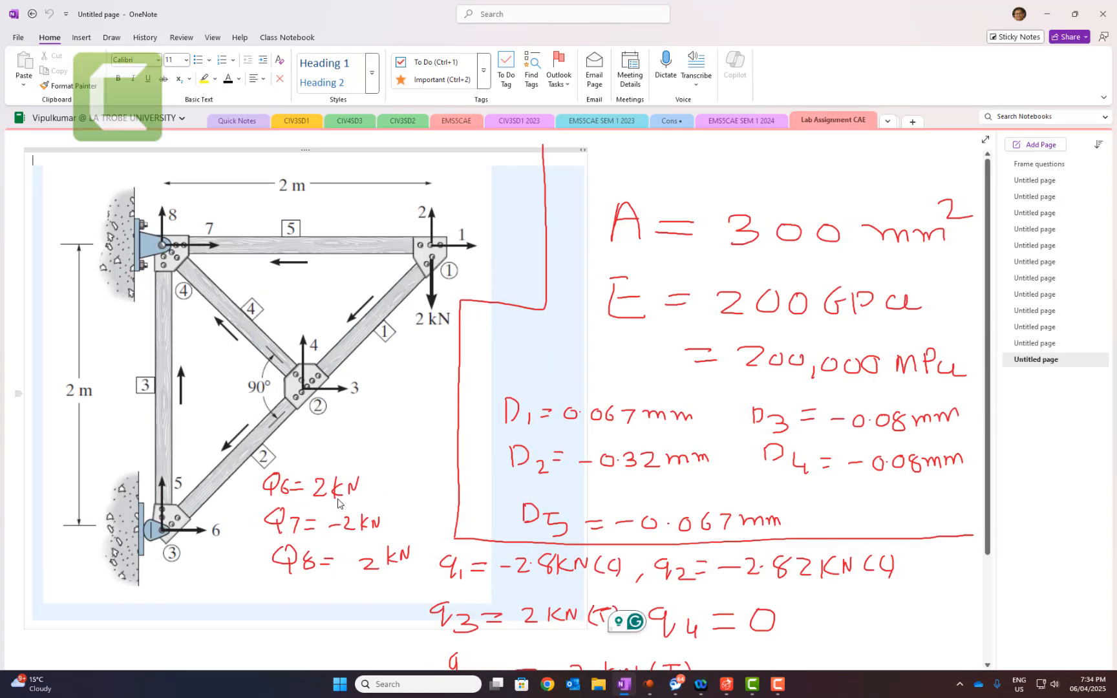
click(649, 684)
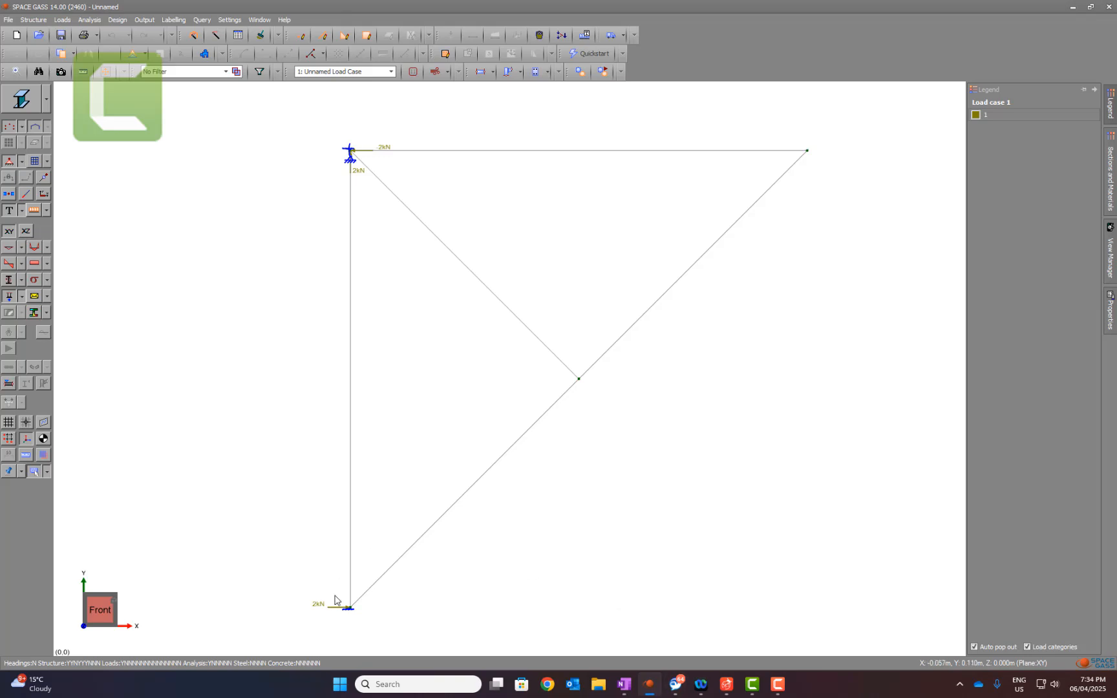
click(650, 684)
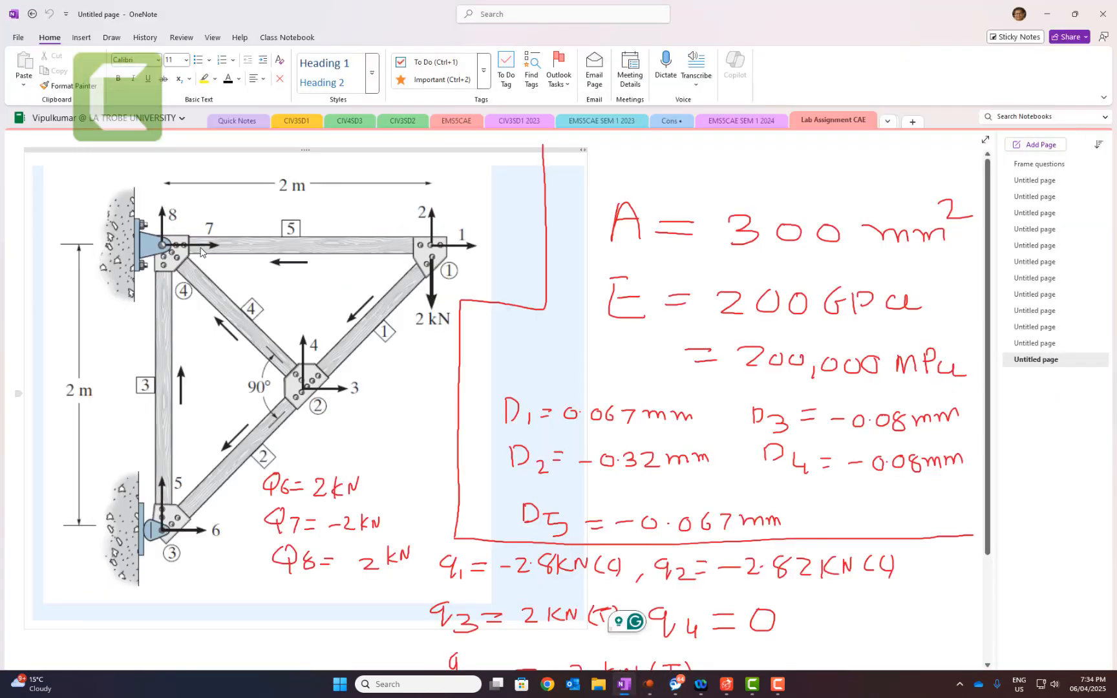
click(648, 684)
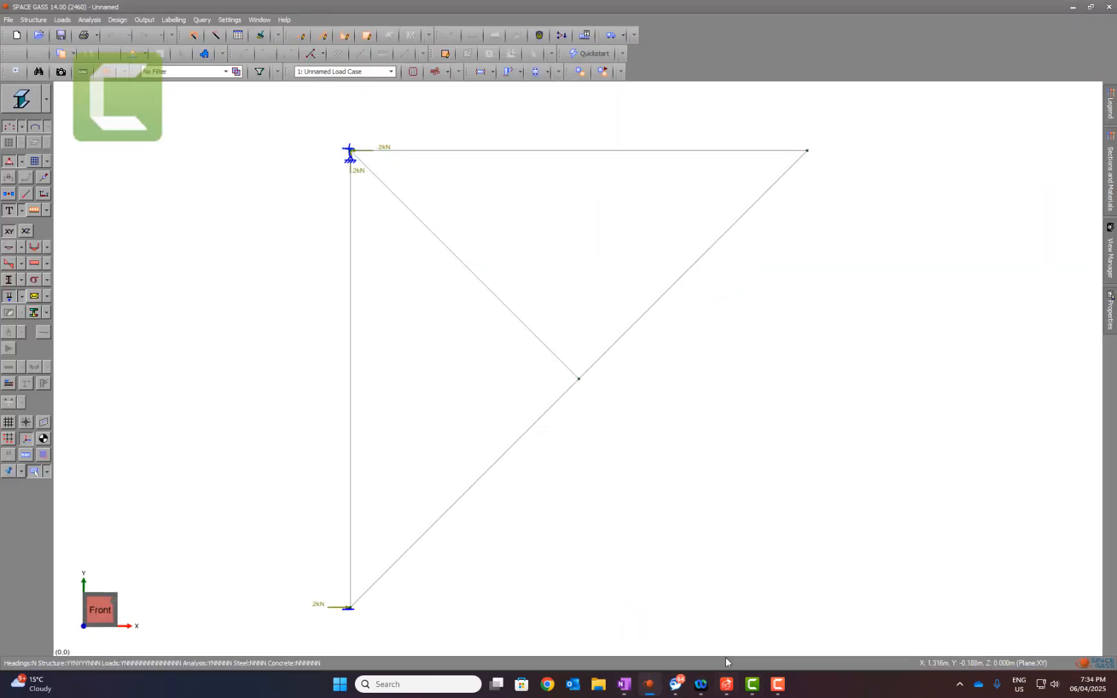
click(654, 694)
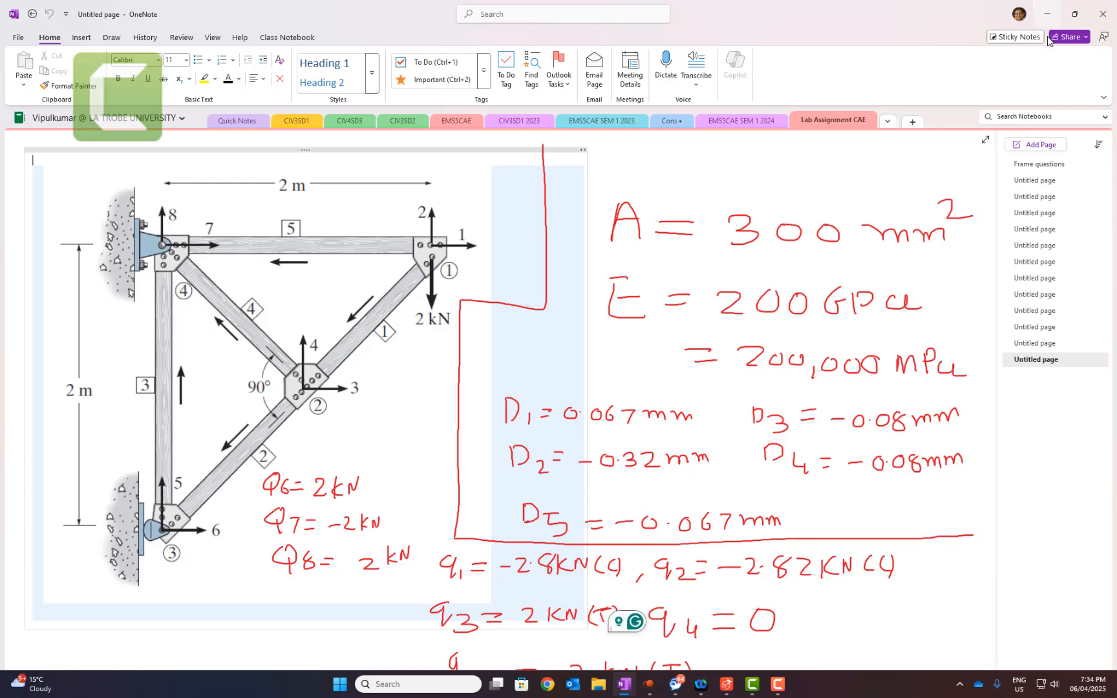
click(1047, 14)
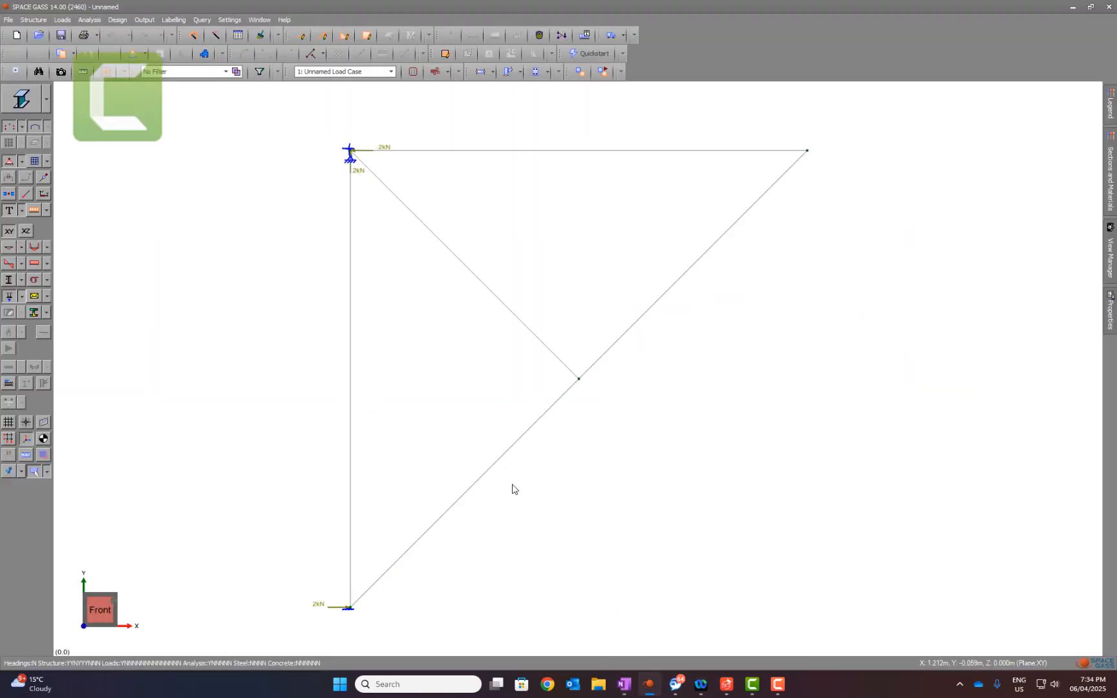
Step: Replace the reactions with the displacement diagram in SPACE GASS and compare the node displacements with D1 to D5 in OneNote
click(10, 296)
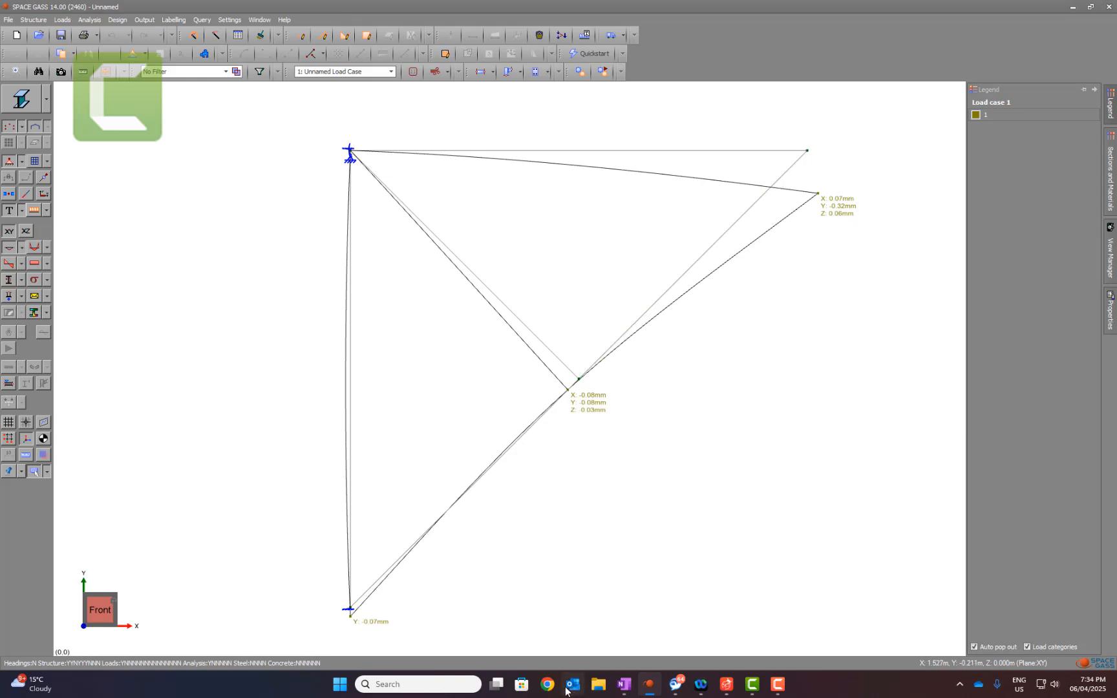
click(624, 684)
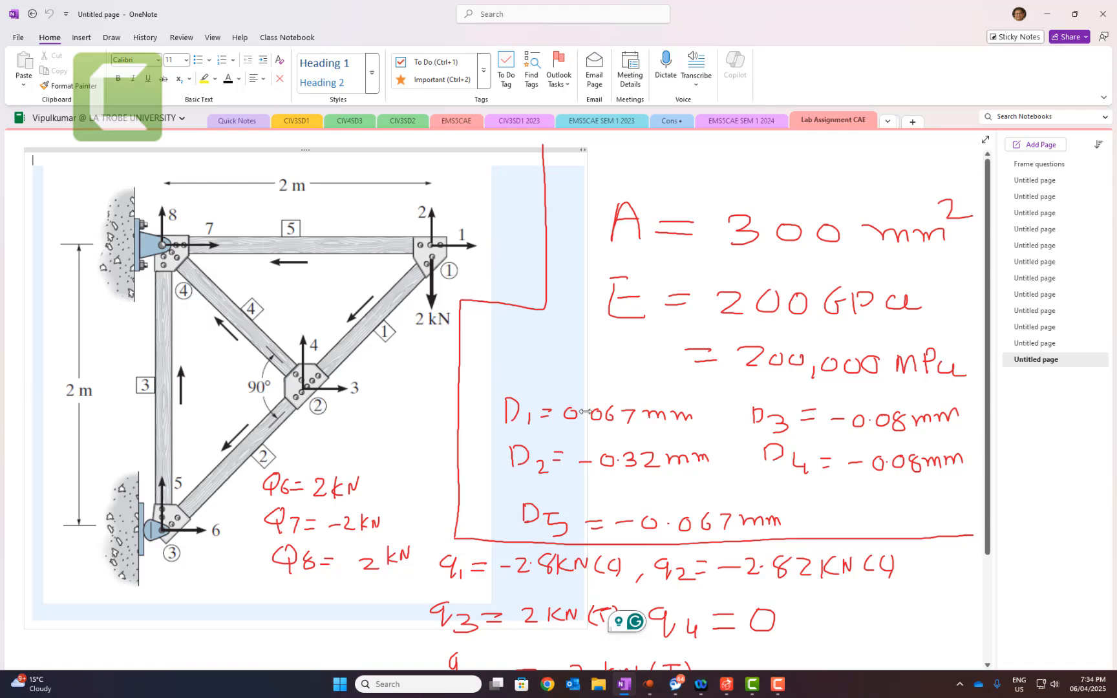
click(1047, 13)
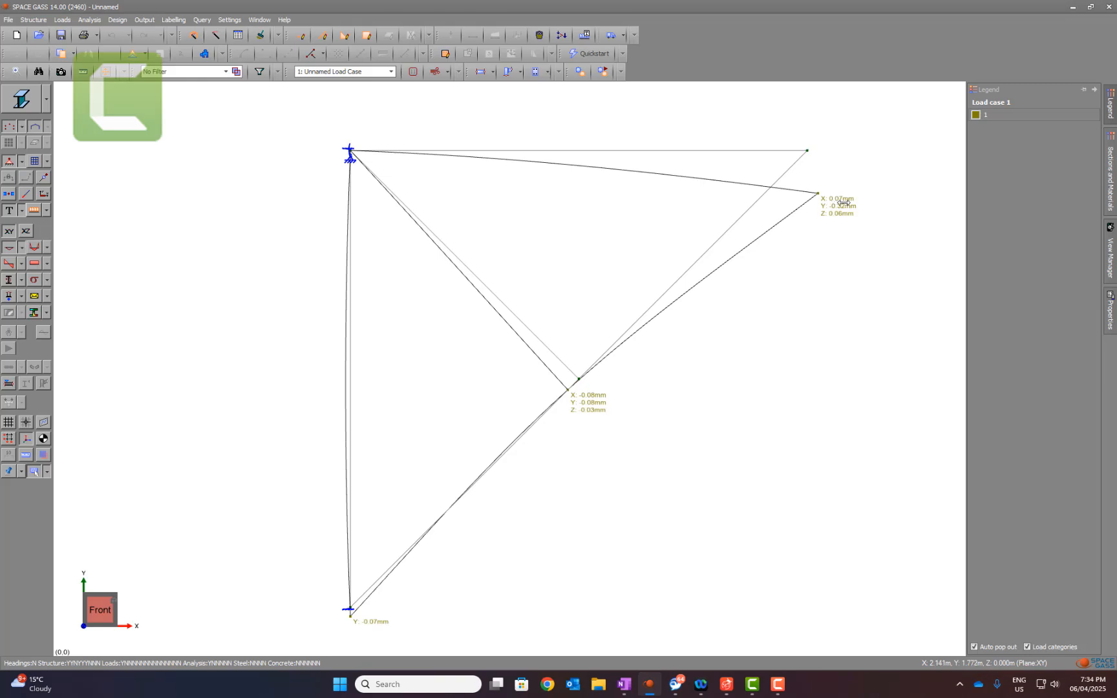
click(624, 684)
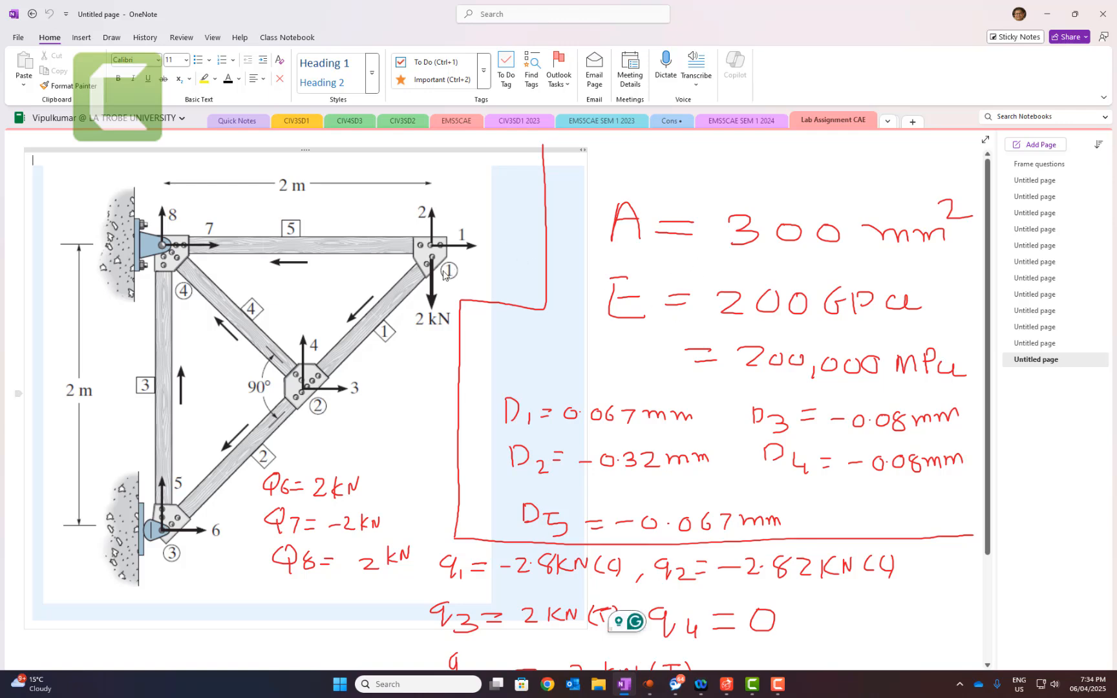
click(1046, 13)
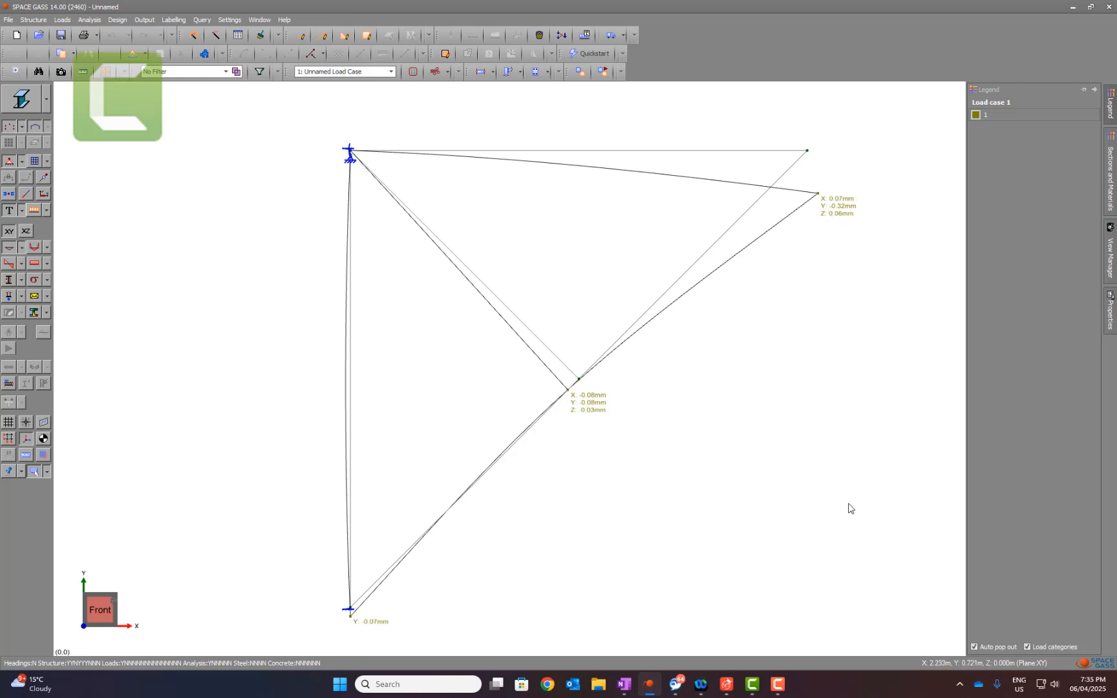
Step: Cross-check the X and Y displacements at each truss node in SPACE GASS against the numbered directions and D values in OneNote
click(622, 686)
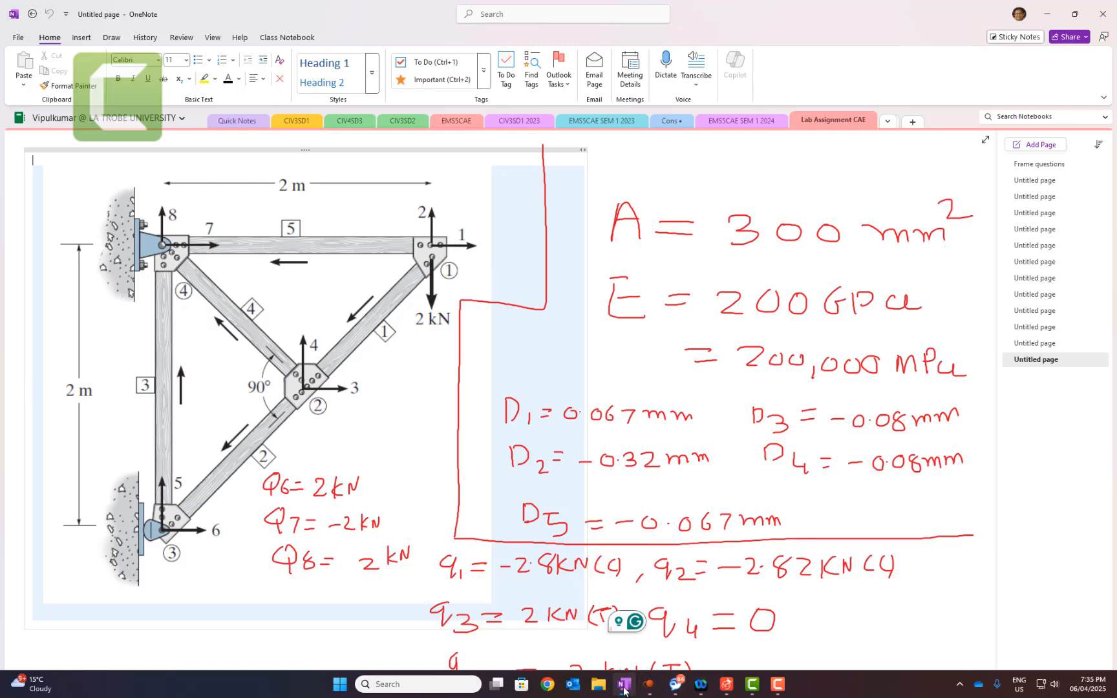
click(649, 684)
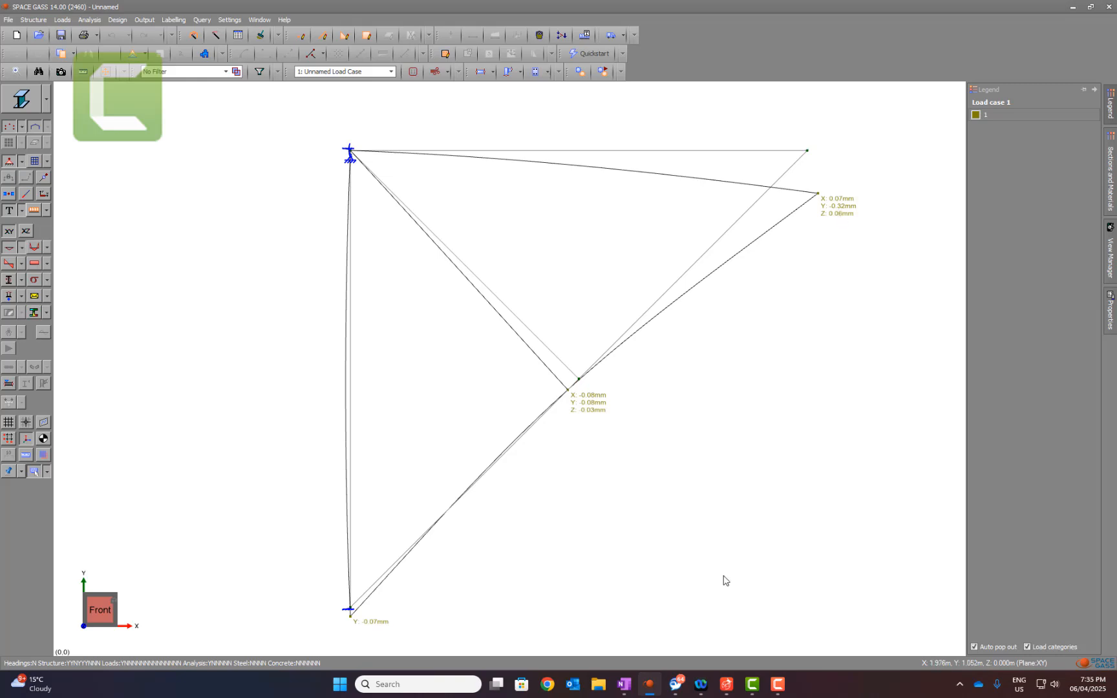
click(622, 685)
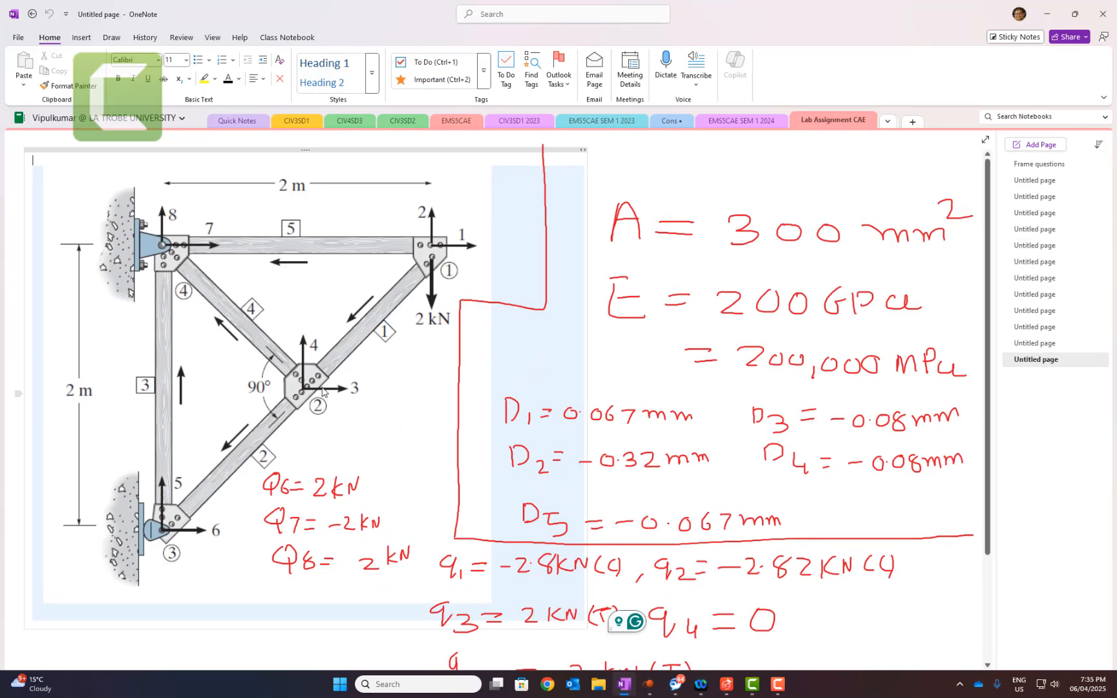
click(628, 685)
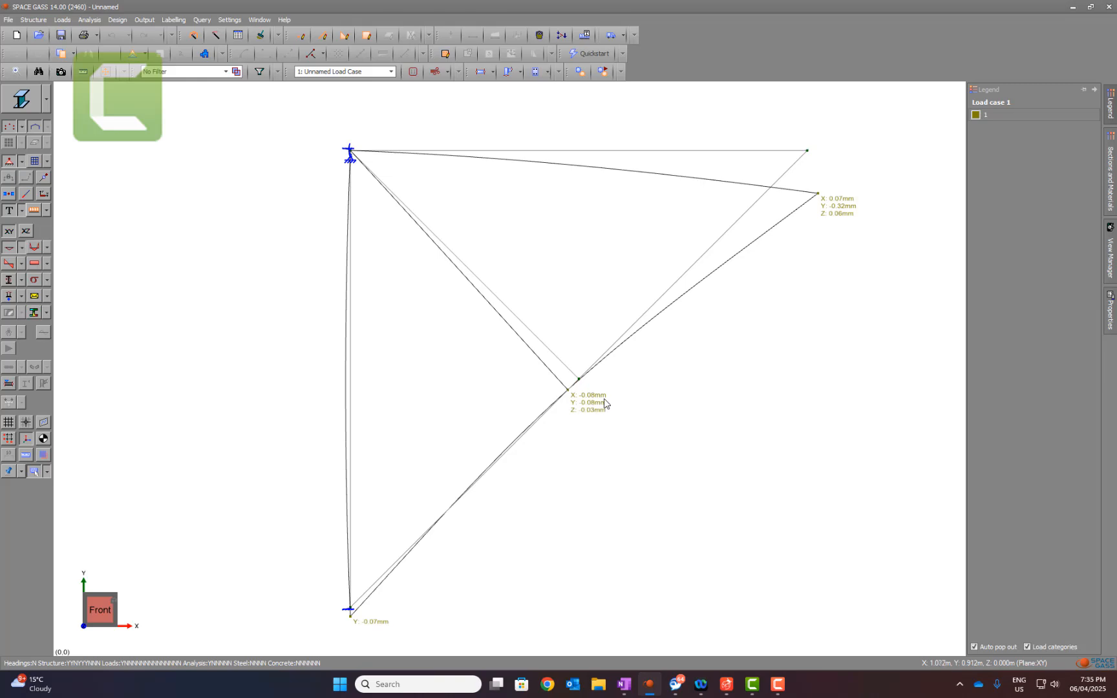
click(625, 683)
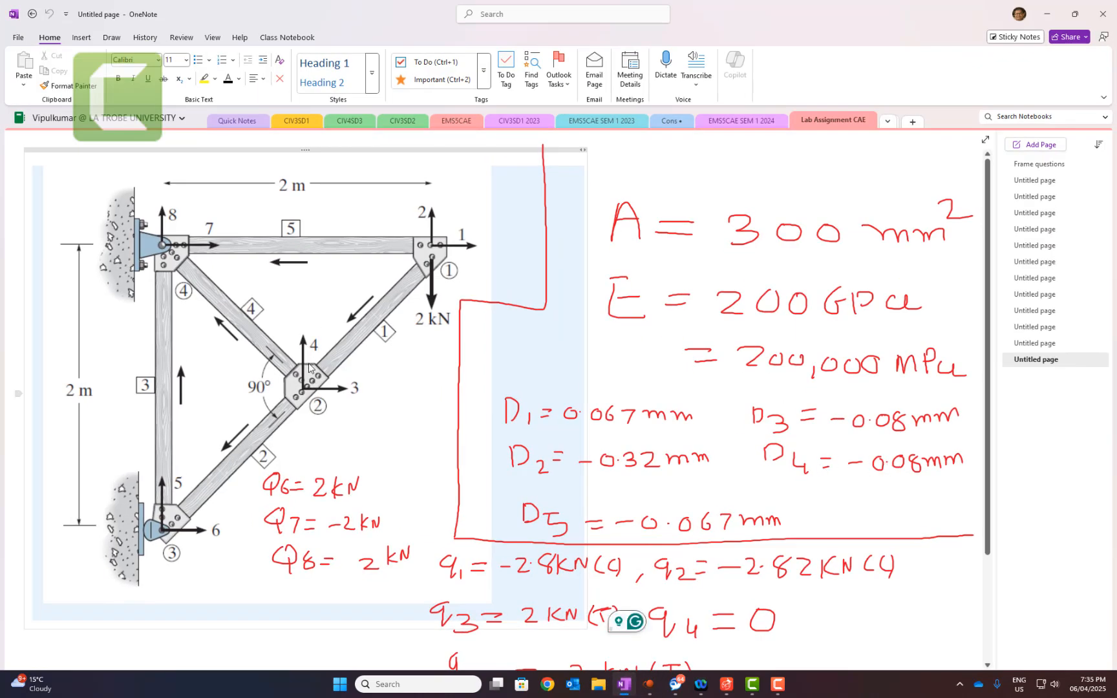
click(648, 684)
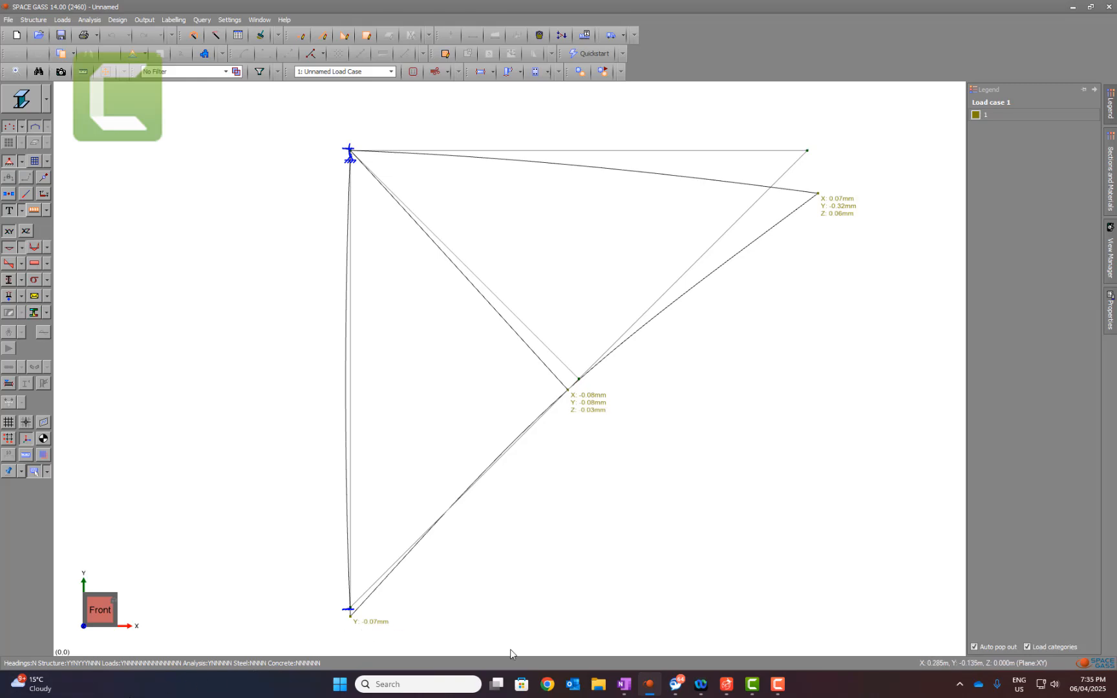
Step: Replace the displacement diagram with the axial force diagram in SPACE GASS and compare it with the hand-calculated member forces q1 to q5 in OneNote
click(624, 683)
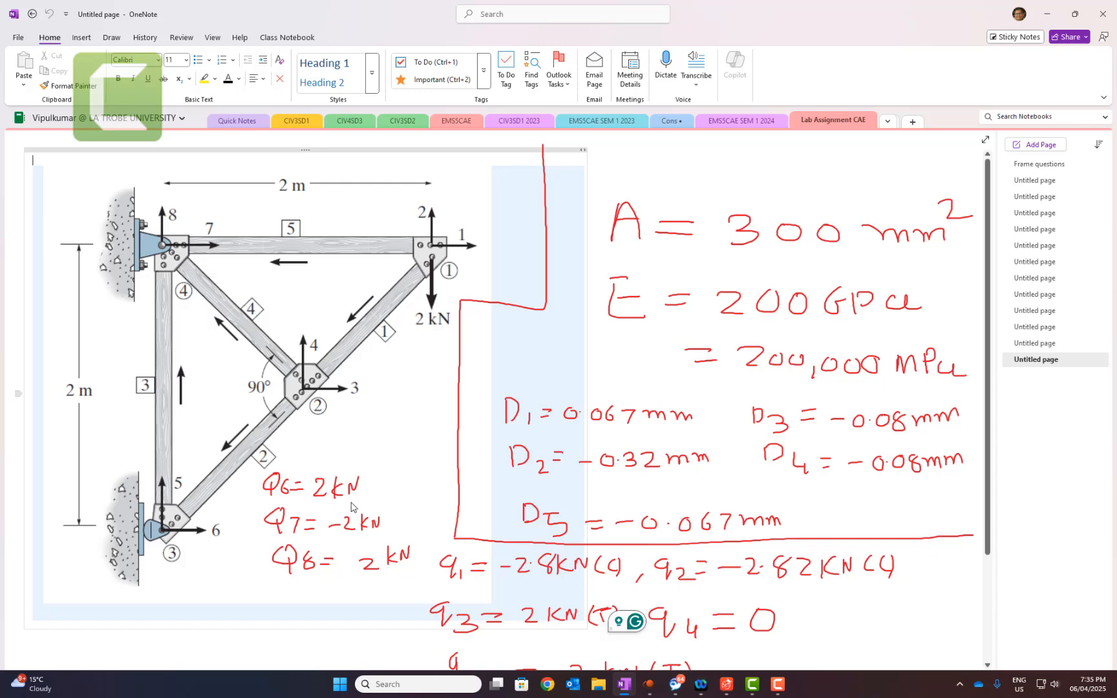
scroll(572, 526, down, 5)
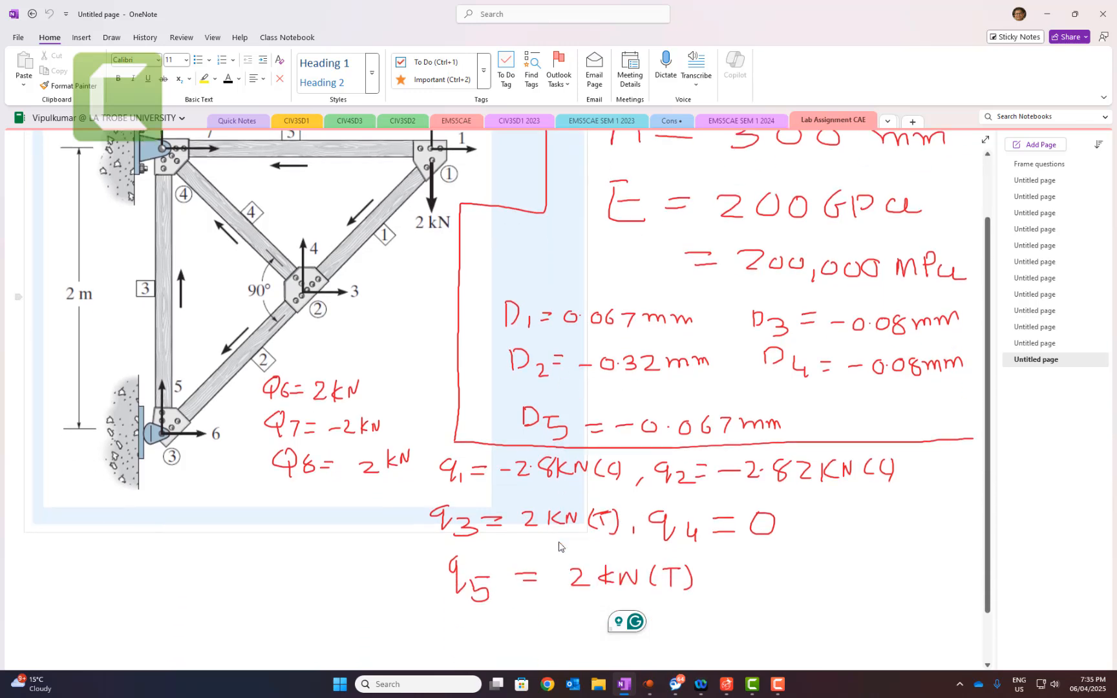
click(649, 684)
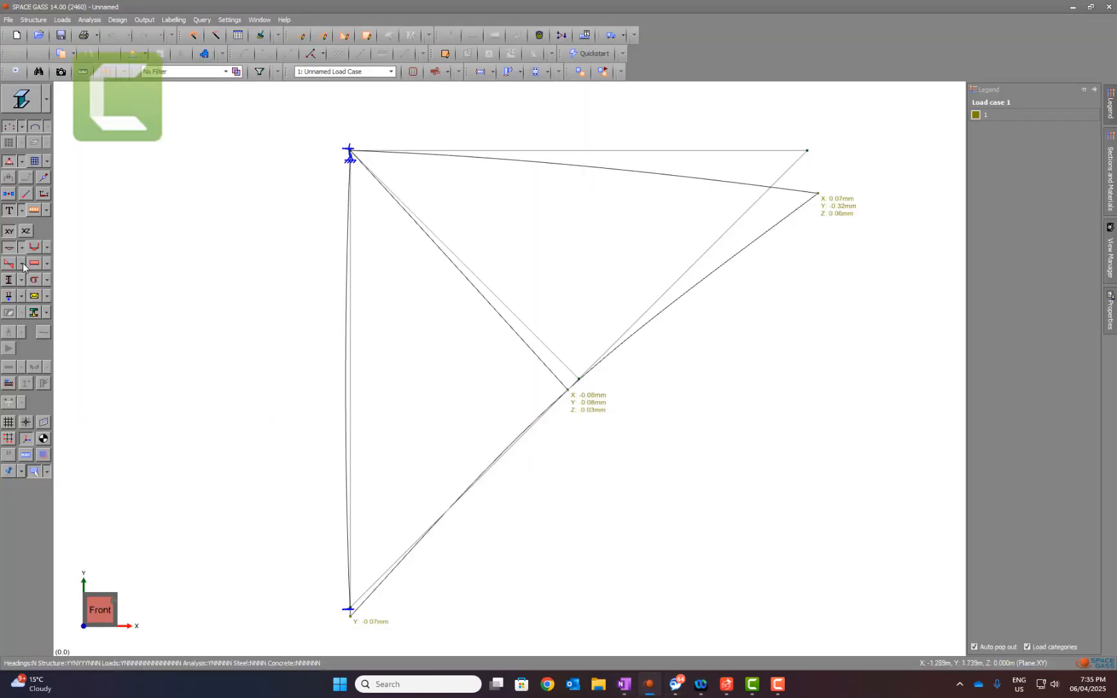
click(9, 248)
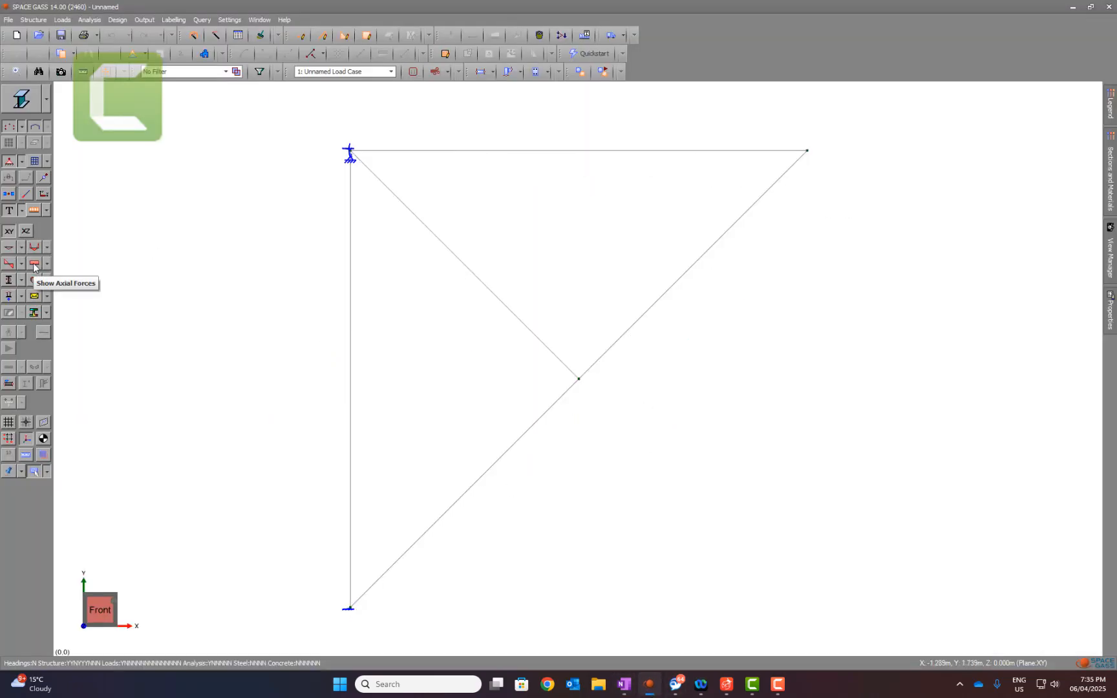
click(34, 264)
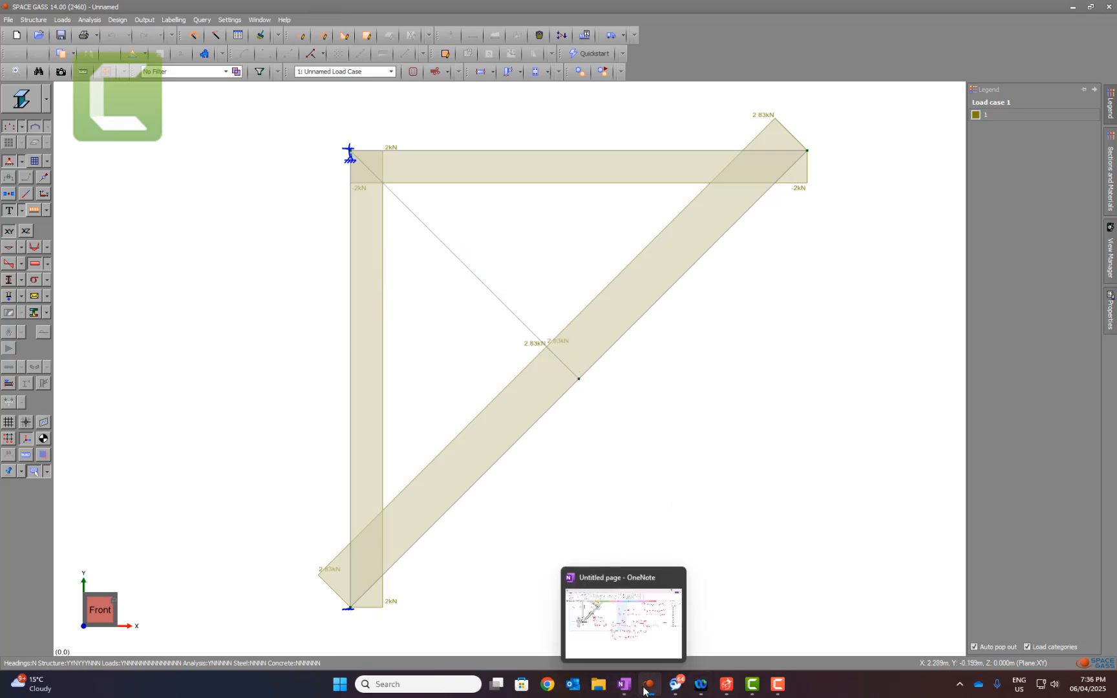
click(624, 684)
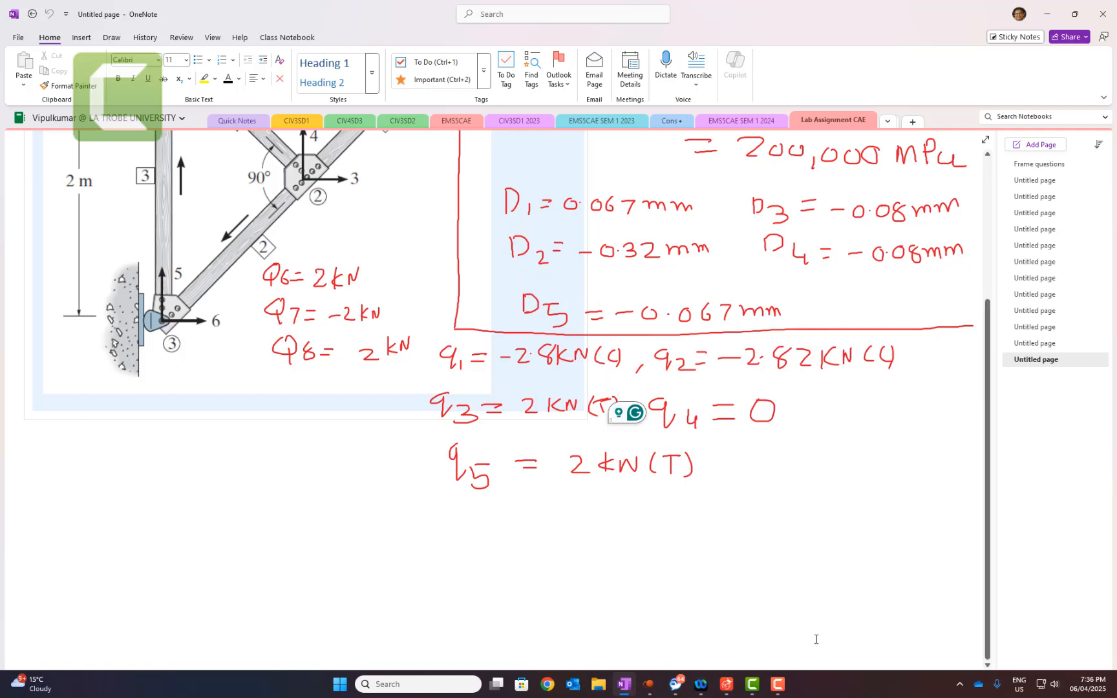
click(648, 684)
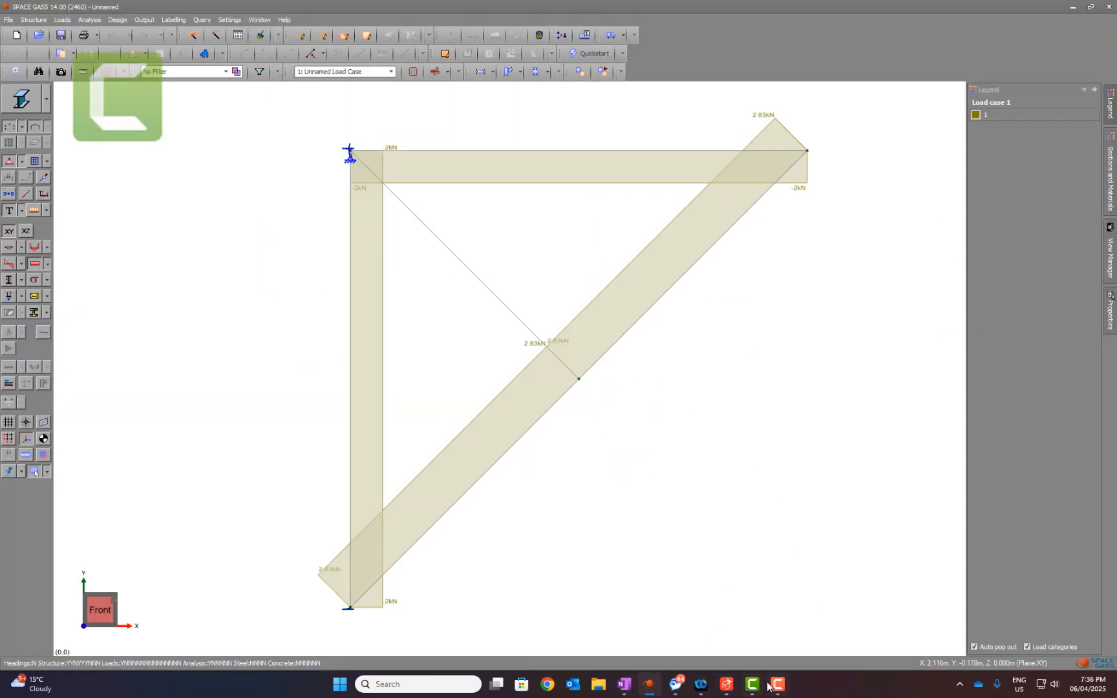